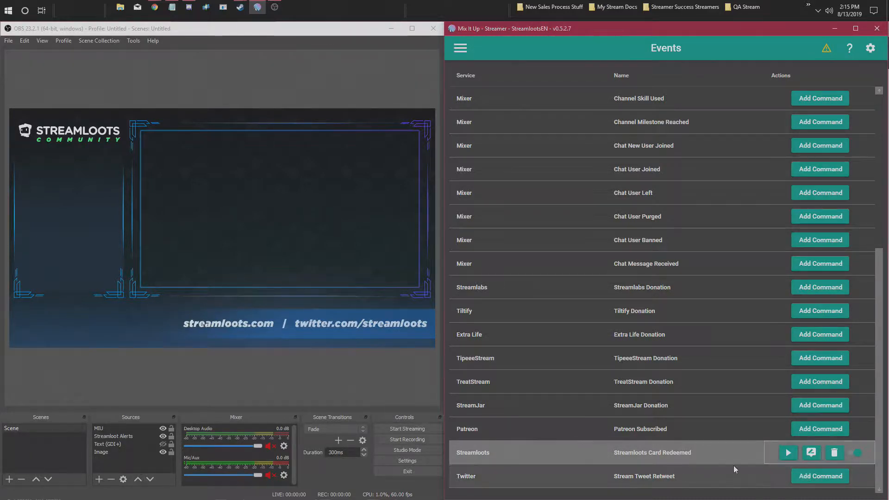
- Delete the Overlay action from the Streamloots Card Redeemed event command and save the command
{"action": "left_click", "coordinate": [810, 453]}
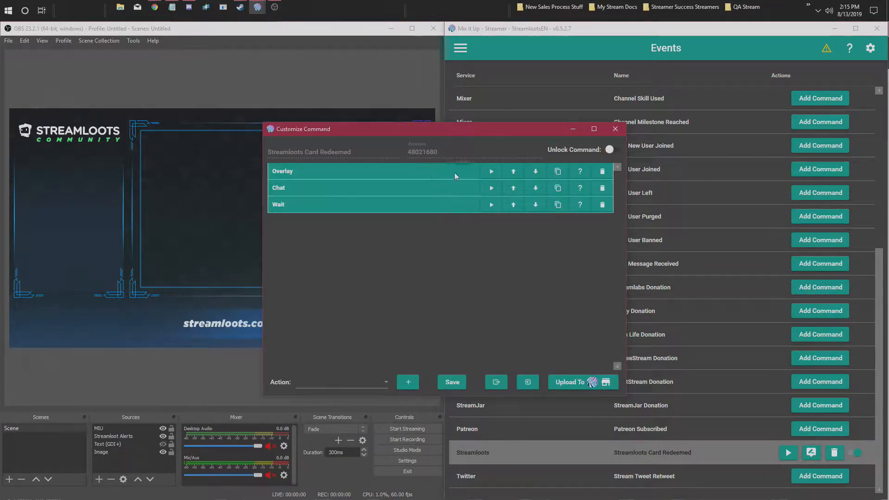
{"action": "left_click", "coordinate": [440, 171]}
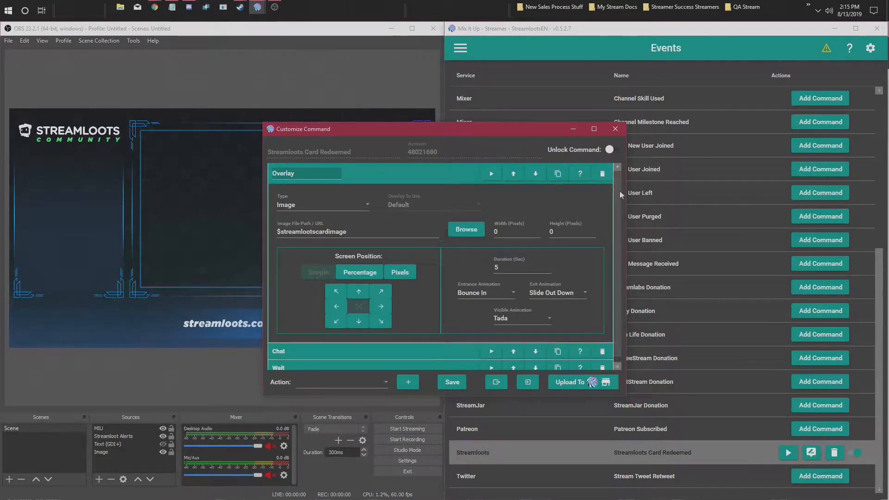
{"action": "left_click", "coordinate": [603, 174]}
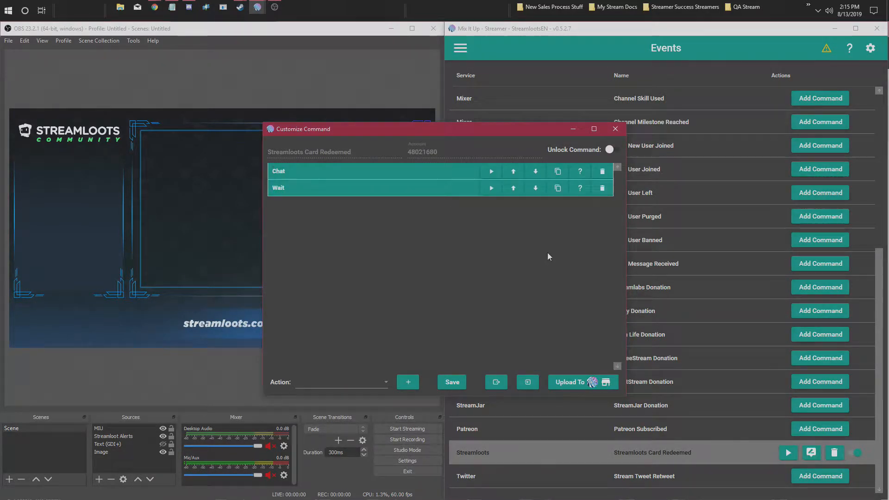
{"action": "left_click", "coordinate": [453, 383]}
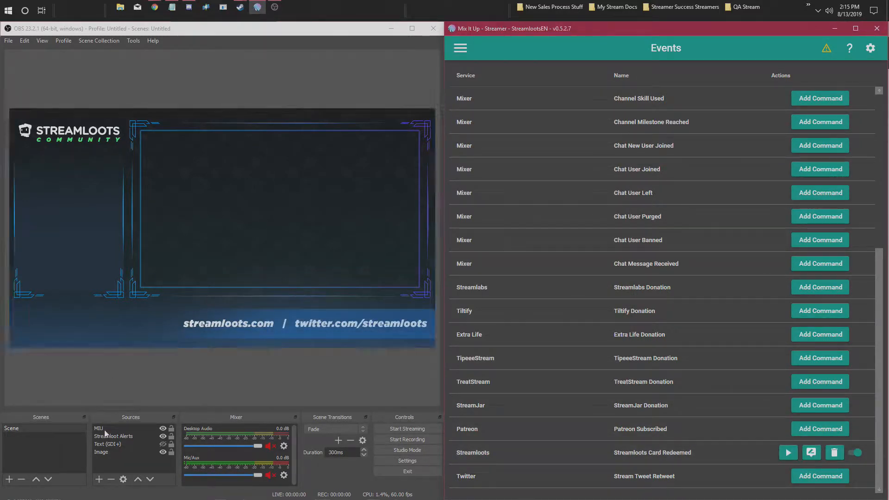
- Start a new action group built as an advanced command
{"action": "left_click", "coordinate": [121, 436]}
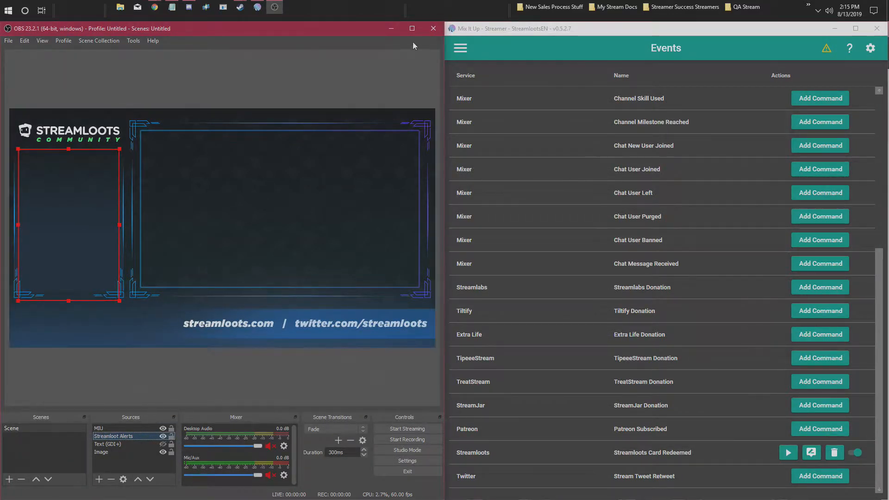
{"action": "left_click", "coordinate": [457, 50]}
{"action": "left_click", "coordinate": [246, 78]}
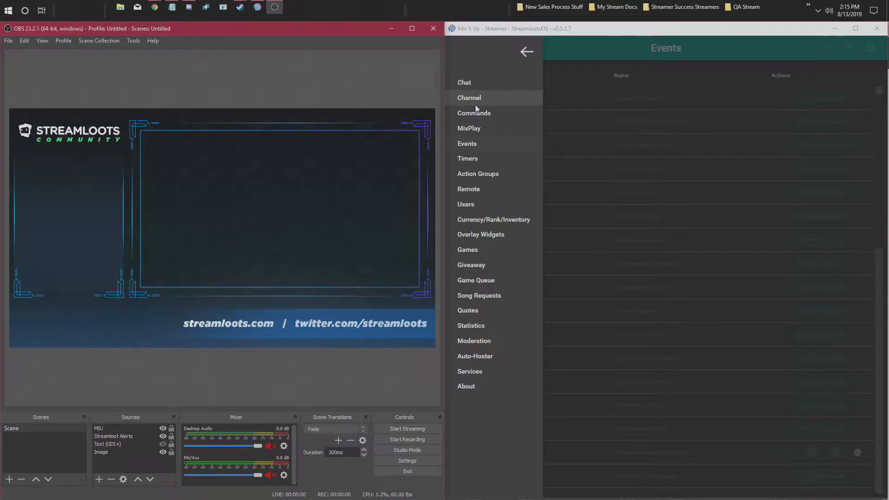
{"action": "left_click", "coordinate": [479, 174]}
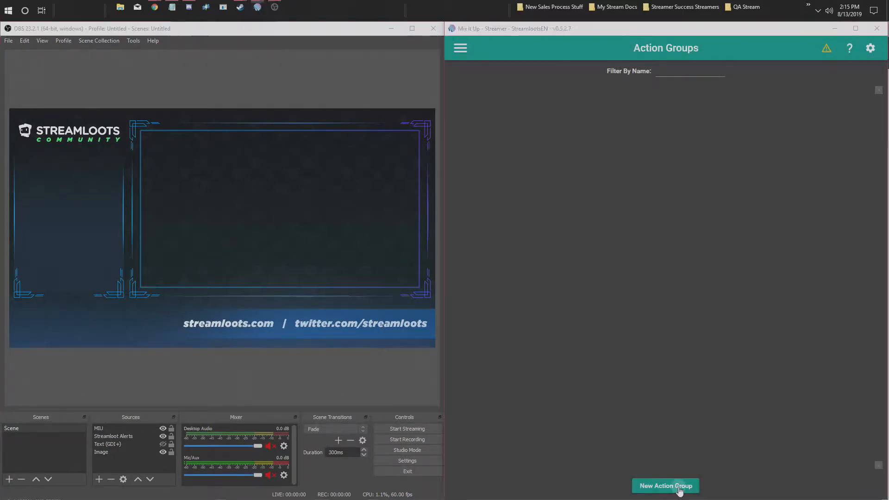
{"action": "left_click", "coordinate": [679, 489]}
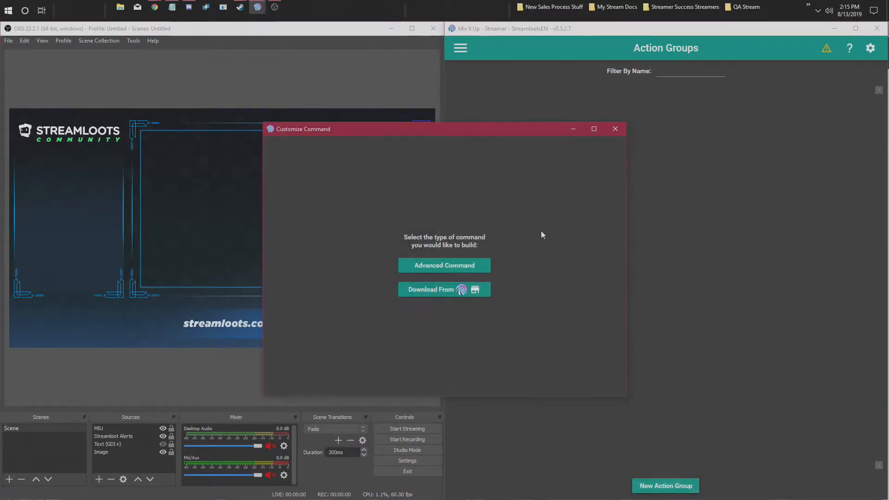
{"action": "left_click", "coordinate": [457, 270]}
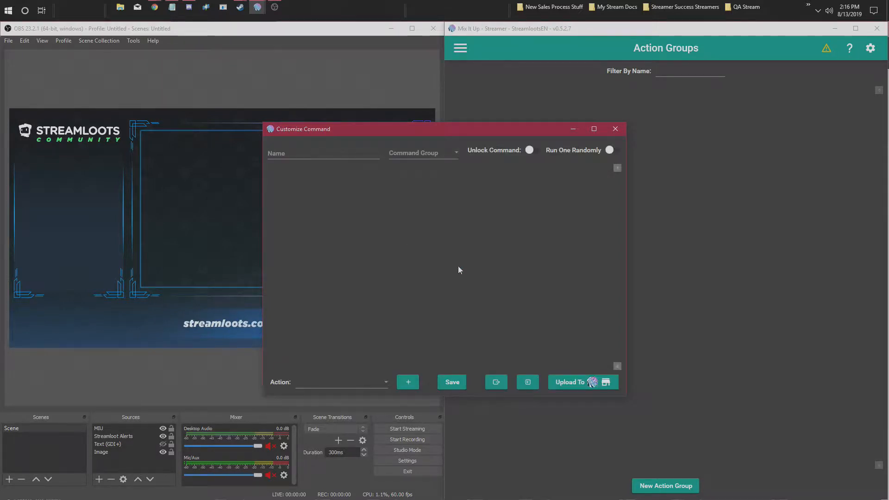
- Add an Overlay (Images & Videos) action to the new action group
{"action": "left_click", "coordinate": [359, 387]}
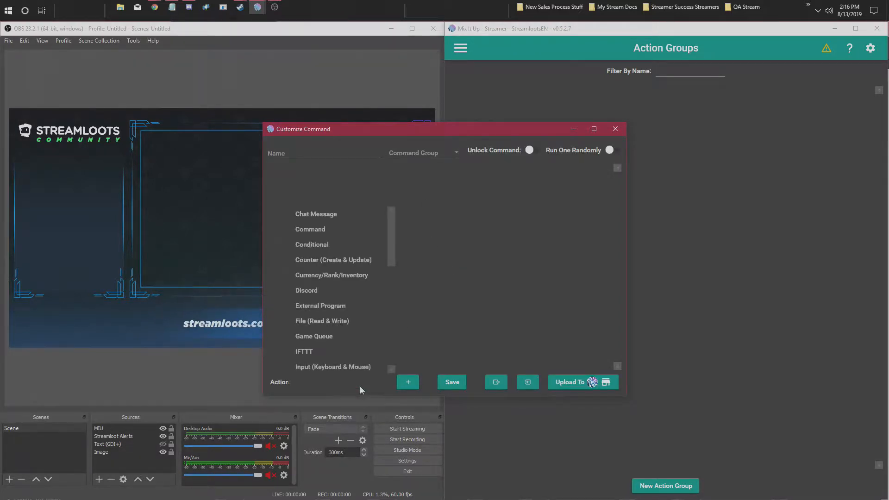
{"action": "scroll", "coordinate": [351, 280], "scroll_direction": "down", "scroll_amount": 1}
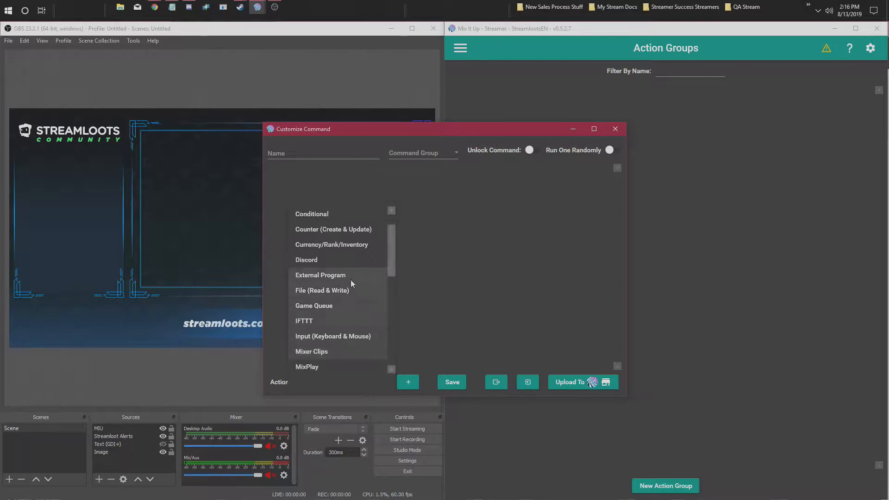
{"action": "scroll", "coordinate": [338, 306], "scroll_direction": "up", "scroll_amount": 1}
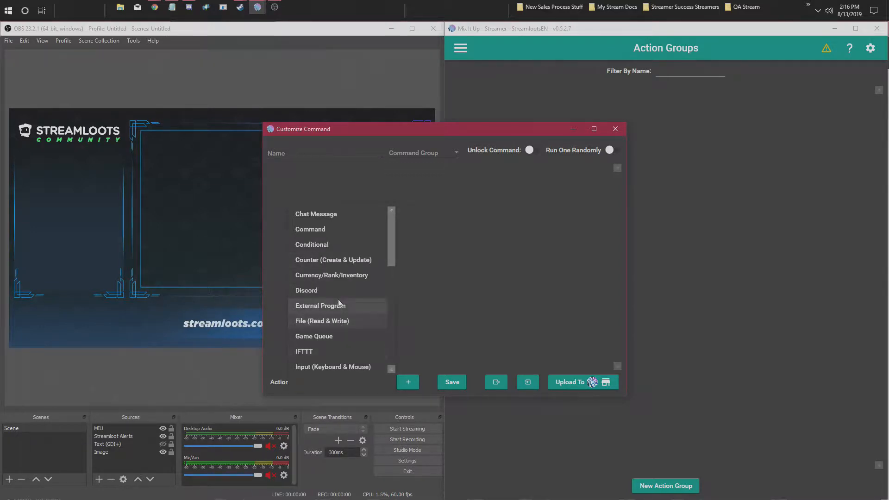
{"action": "scroll", "coordinate": [343, 303], "scroll_direction": "down", "scroll_amount": 6}
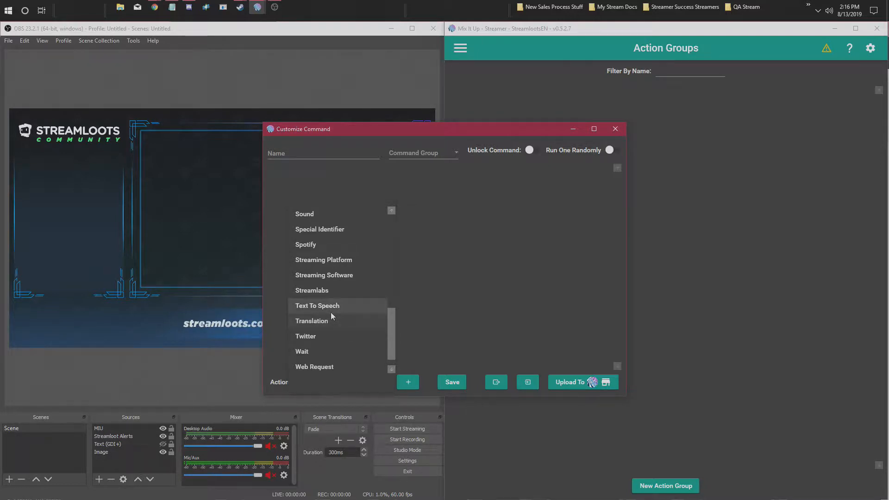
{"action": "scroll", "coordinate": [329, 312], "scroll_direction": "up", "scroll_amount": 2}
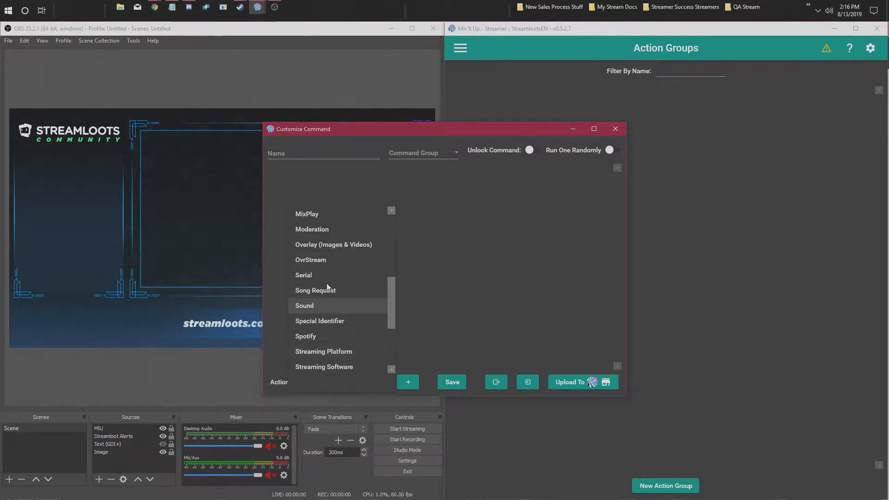
{"action": "left_click", "coordinate": [327, 243]}
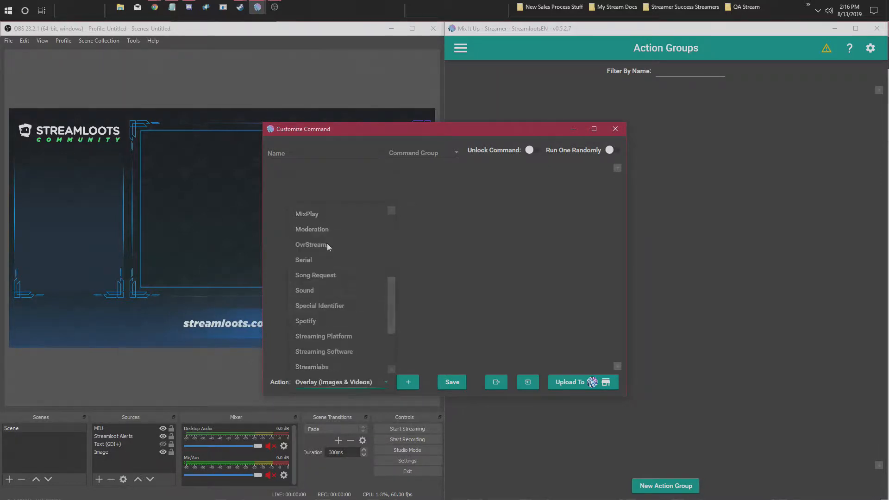
{"action": "left_click", "coordinate": [410, 383]}
- Set the overlay type to Video and use Star Fly Green Screen.mp4 from Downloads as its video file
{"action": "left_click", "coordinate": [333, 204]}
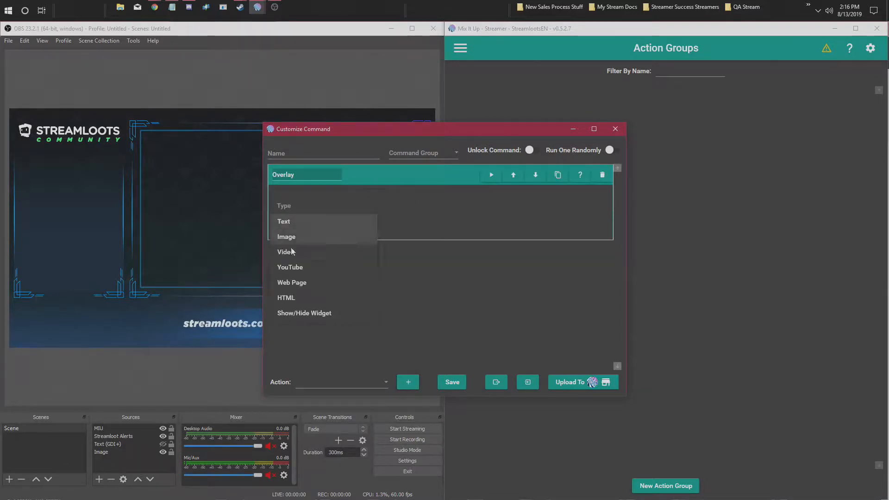
{"action": "left_click", "coordinate": [292, 252]}
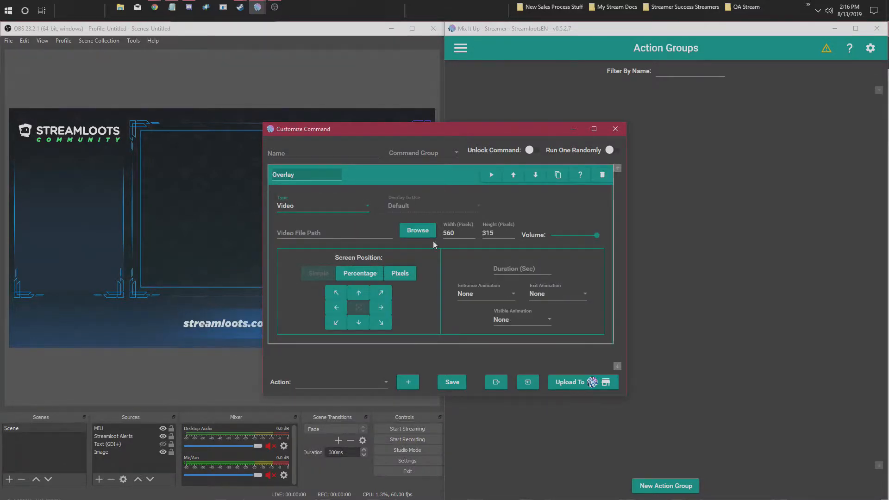
{"action": "left_click", "coordinate": [431, 240]}
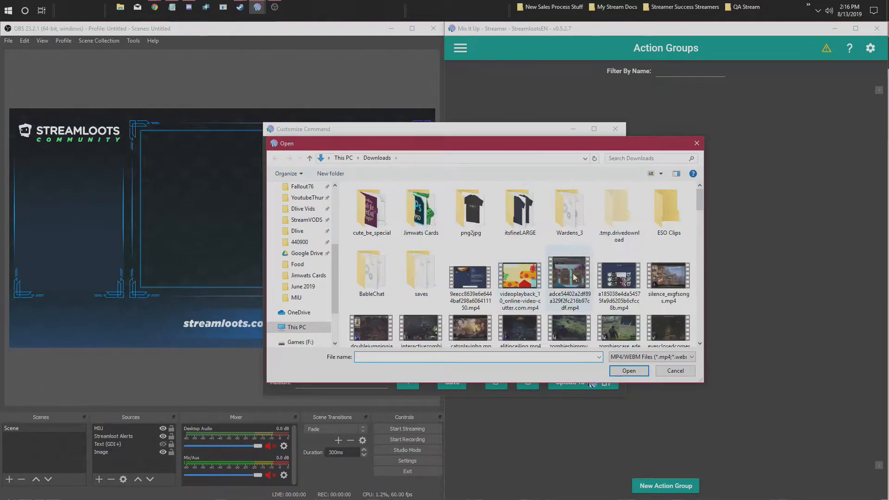
{"action": "scroll", "coordinate": [619, 261], "scroll_direction": "down", "scroll_amount": 10}
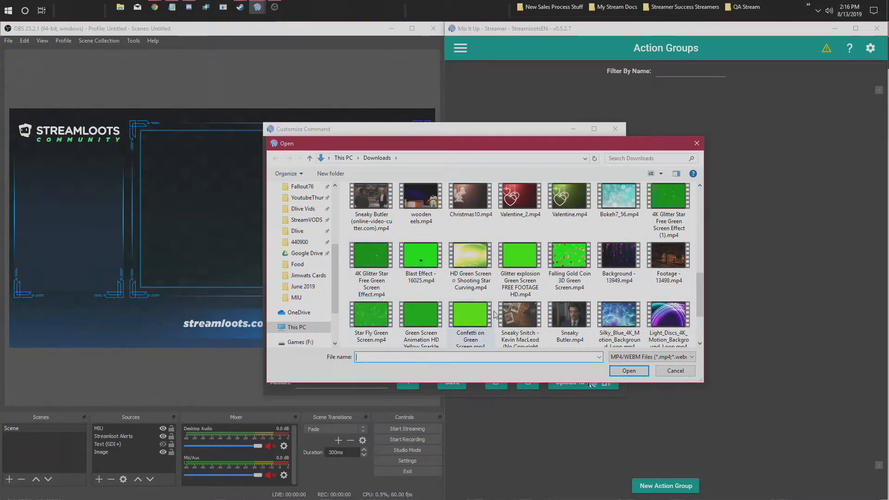
{"action": "double_click", "coordinate": [471, 320]}
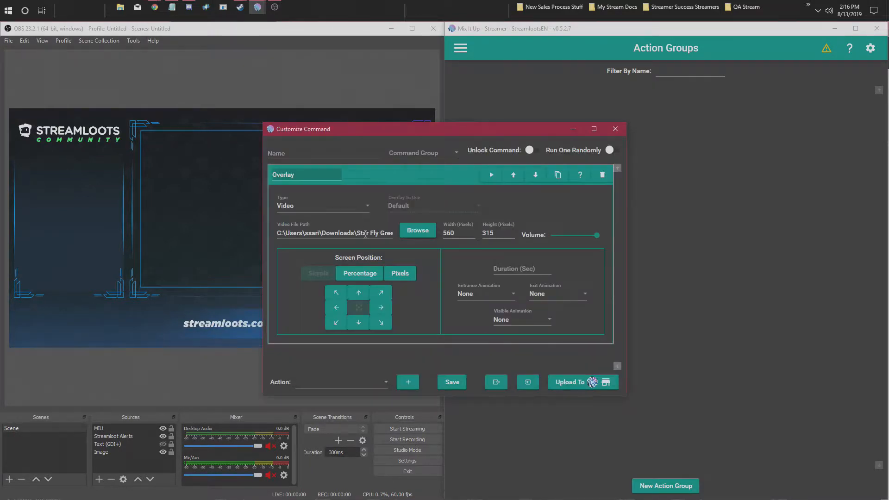
{"action": "left_click_drag", "start_coordinate": [366, 233], "coordinate": [393, 231]}
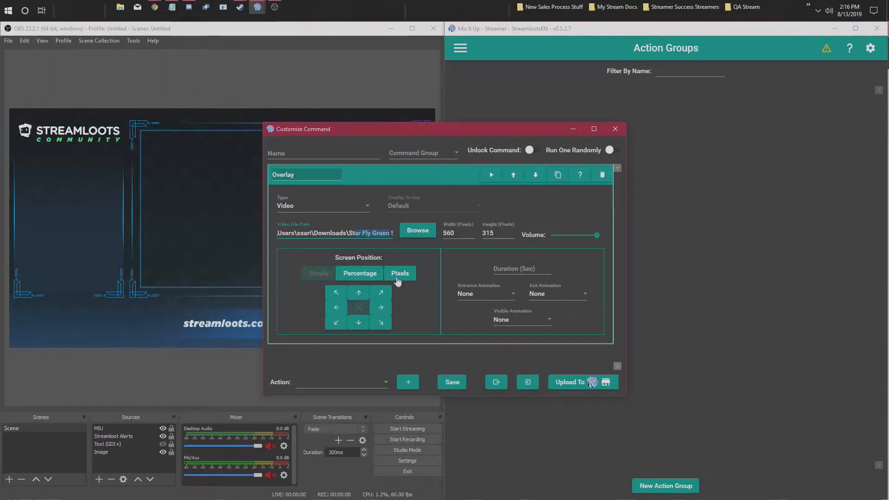
{"action": "left_click", "coordinate": [454, 357]}
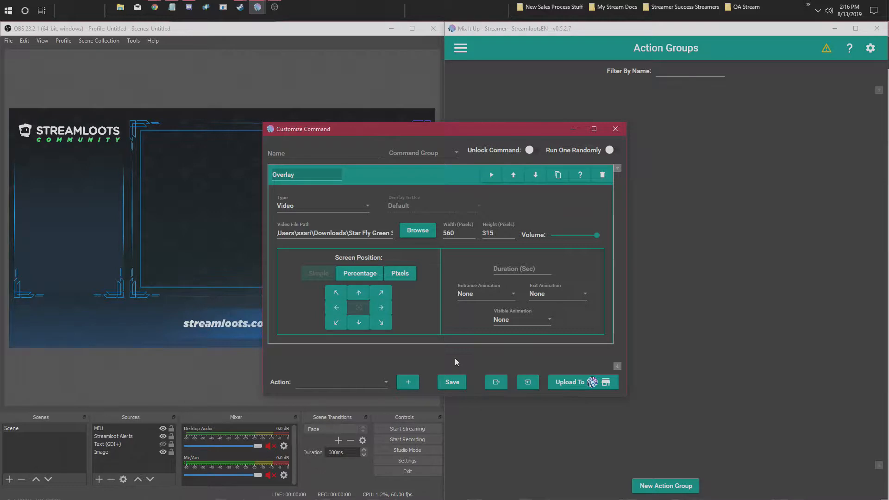
- Name the action group Stars, set the overlay duration to 6 seconds, and save it
{"action": "left_click", "coordinate": [461, 383]}
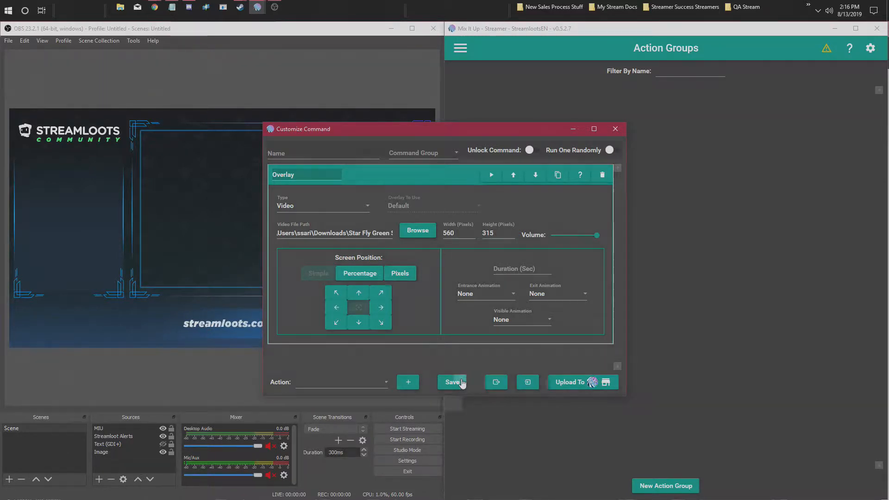
{"action": "left_click", "coordinate": [320, 153]}
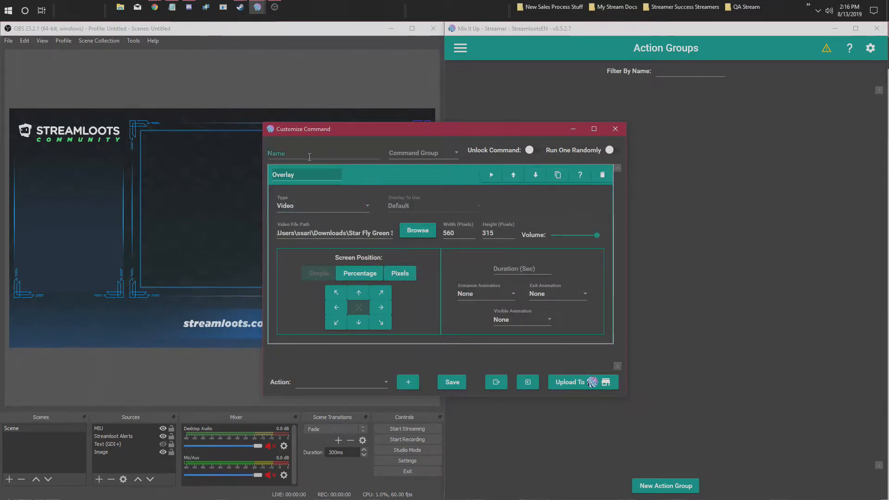
{"action": "type", "text": "Stars"}
{"action": "left_click", "coordinate": [512, 268]}
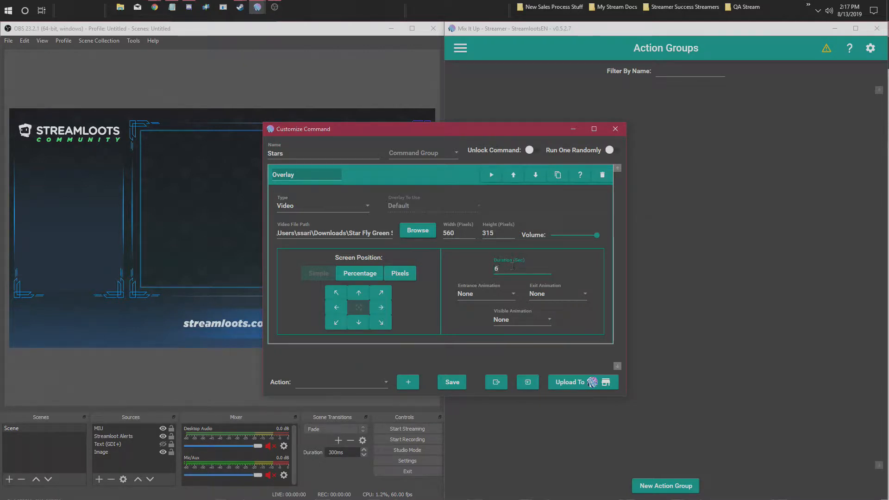
{"action": "left_click", "coordinate": [456, 382]}
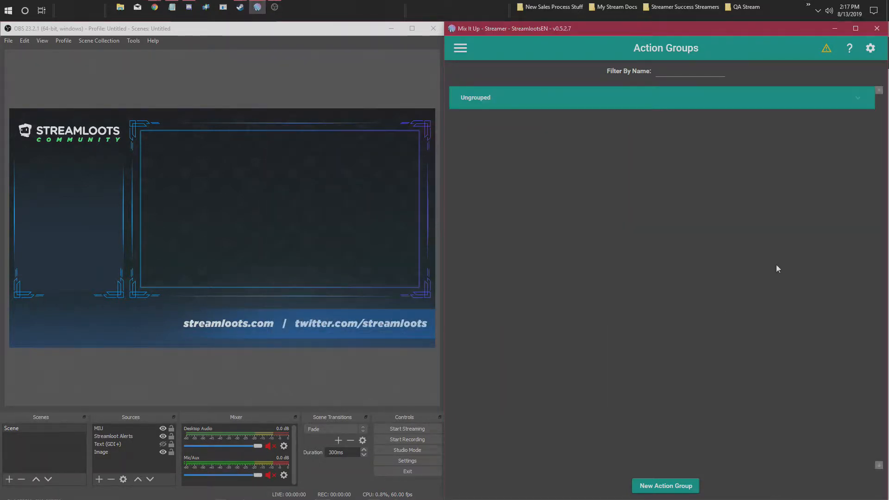
{"action": "left_click", "coordinate": [548, 104]}
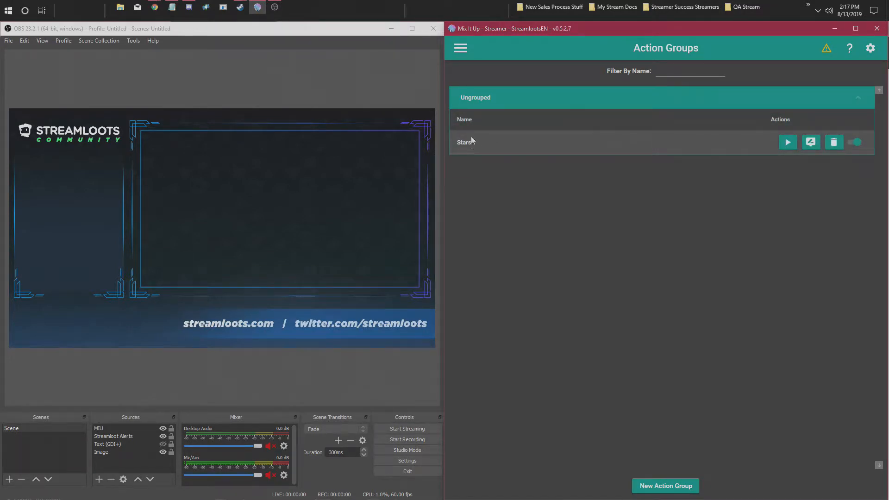
- Open the Streamloots Card Redeemed event command for editing
{"action": "left_click", "coordinate": [463, 47]}
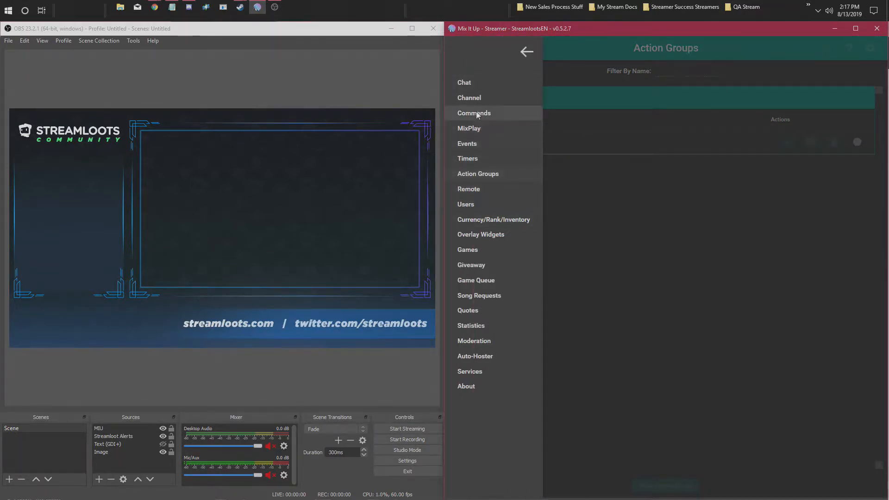
{"action": "left_click", "coordinate": [470, 147]}
{"action": "scroll", "coordinate": [805, 438], "scroll_direction": "up", "scroll_amount": 1}
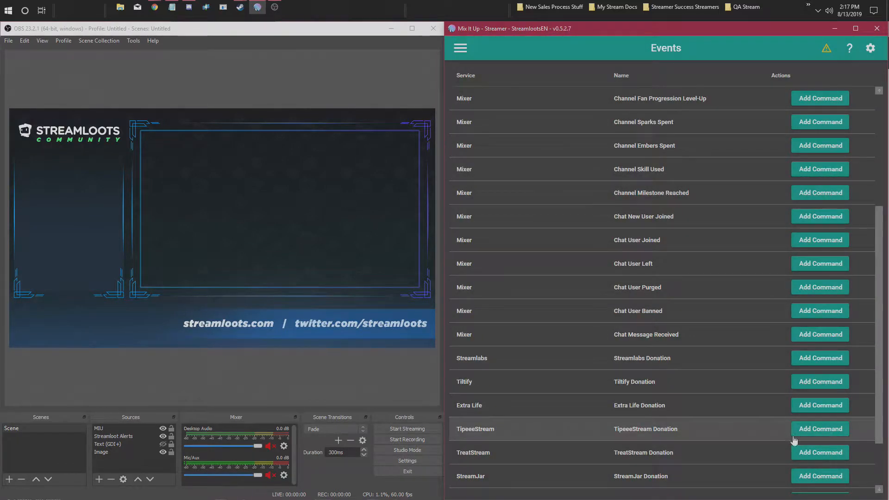
{"action": "scroll", "coordinate": [796, 441], "scroll_direction": "down", "scroll_amount": 1}
{"action": "left_click", "coordinate": [810, 452]}
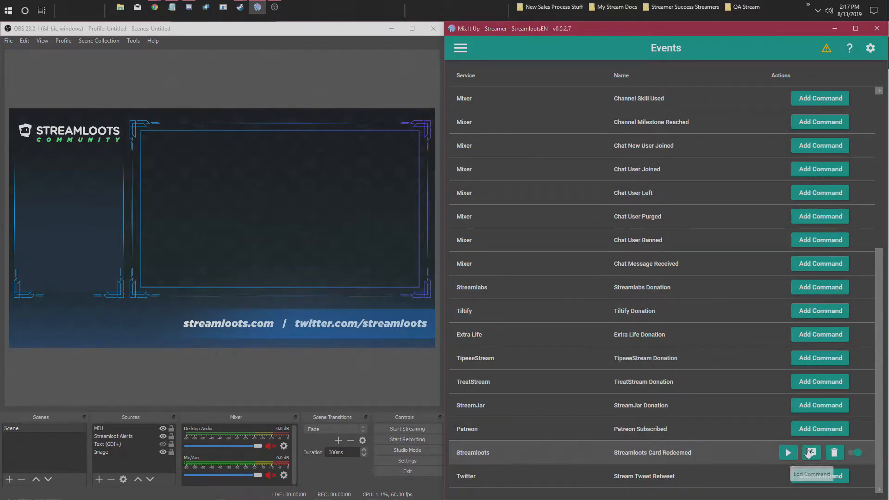
- Add a Conditional action after the Wait action in the Streamloots Card Redeemed command
{"action": "left_click", "coordinate": [333, 380]}
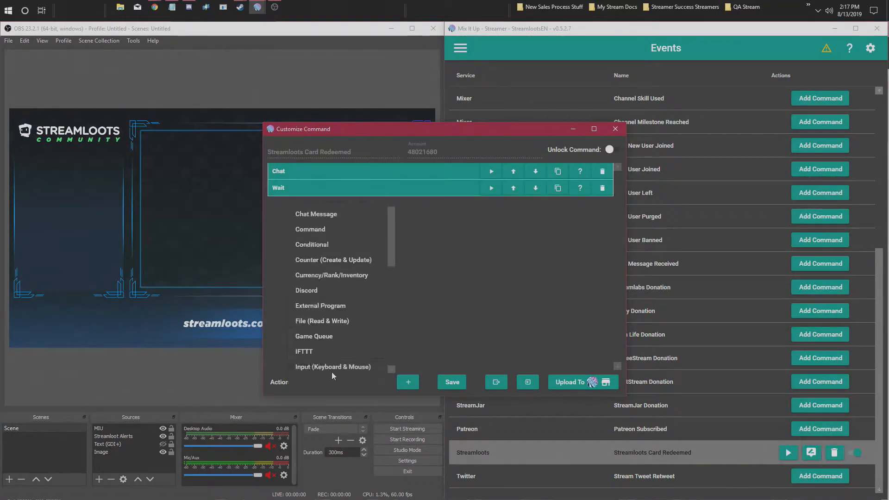
{"action": "scroll", "coordinate": [328, 366], "scroll_direction": "down", "scroll_amount": 1}
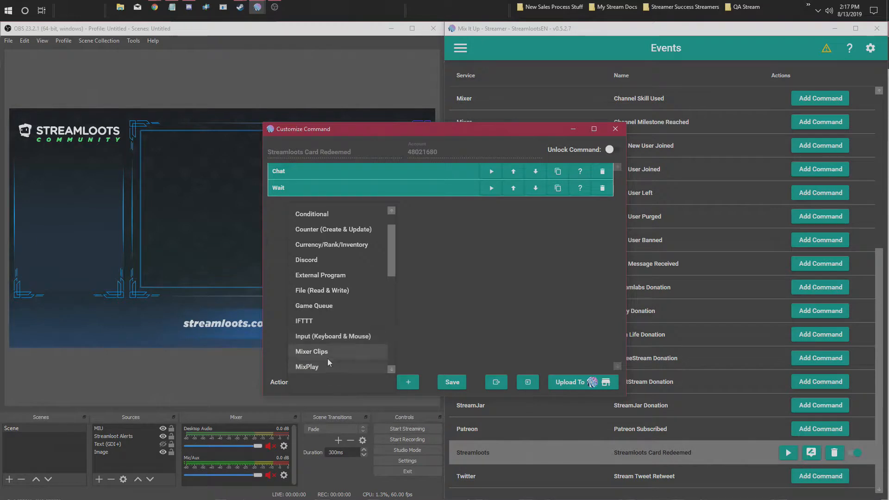
{"action": "left_click", "coordinate": [340, 214]}
{"action": "left_click", "coordinate": [408, 382]}
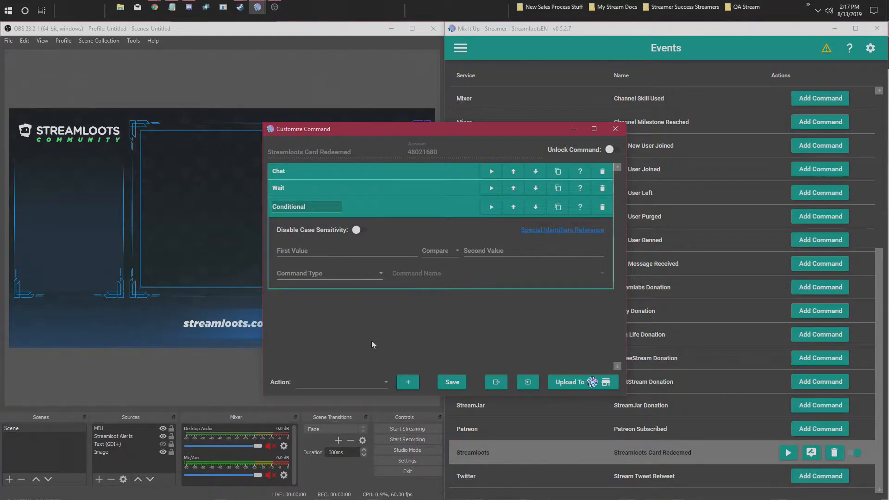
- Set the Conditional action to check whether $streamlootscardname = Brain Power
{"action": "left_click", "coordinate": [377, 249]}
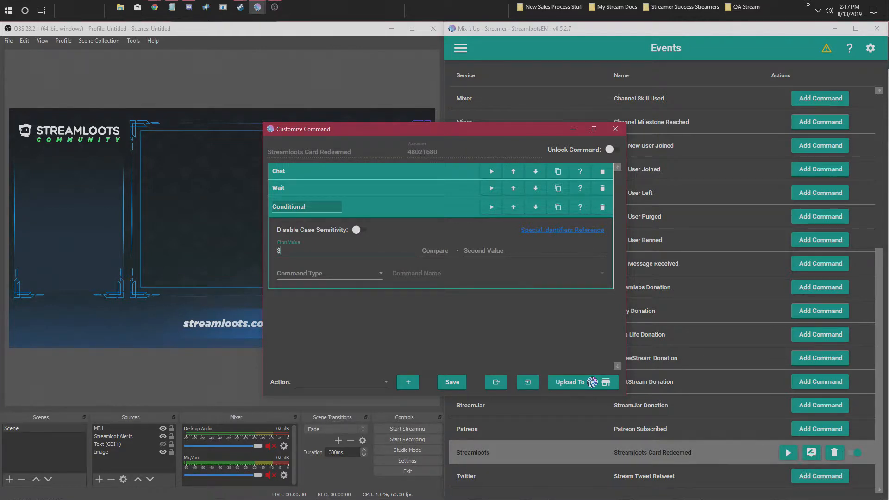
{"action": "type", "text": "$streamlootscardname"}
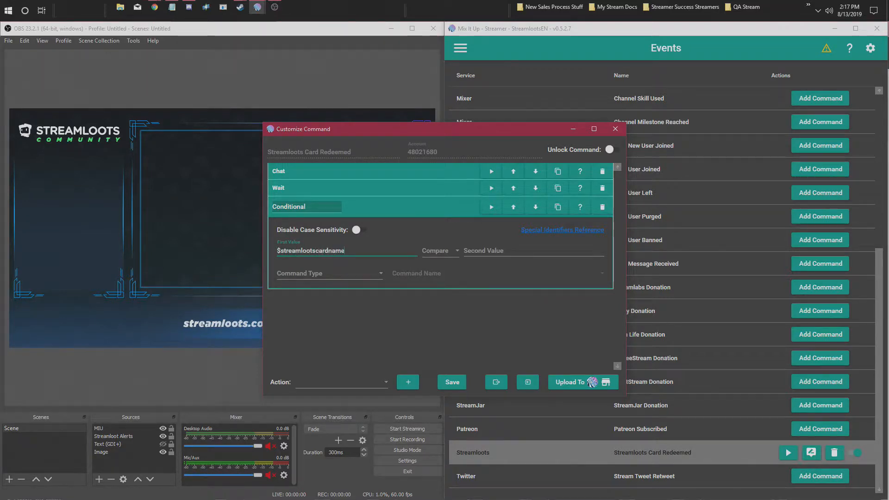
{"action": "left_click", "coordinate": [440, 255]}
{"action": "left_click", "coordinate": [442, 264]}
{"action": "left_click", "coordinate": [496, 250]}
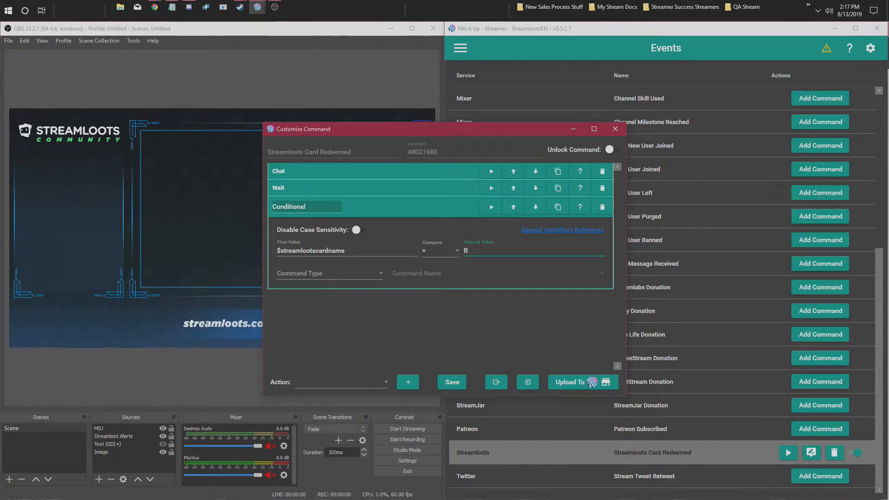
{"action": "type", "text": "rain Power"}
- Make the Conditional action run the Stars action group, and save the Streamloots Card Redeemed command
{"action": "left_click", "coordinate": [358, 273]}
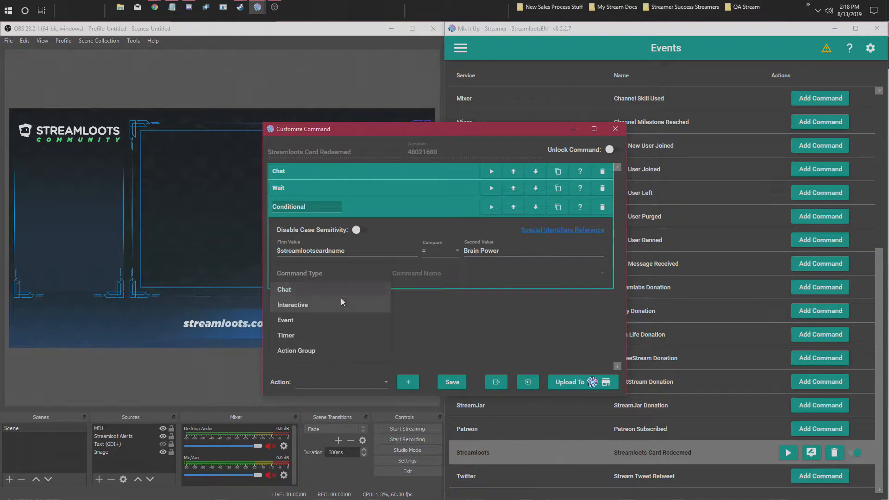
{"action": "left_click", "coordinate": [300, 351]}
{"action": "left_click", "coordinate": [419, 275]}
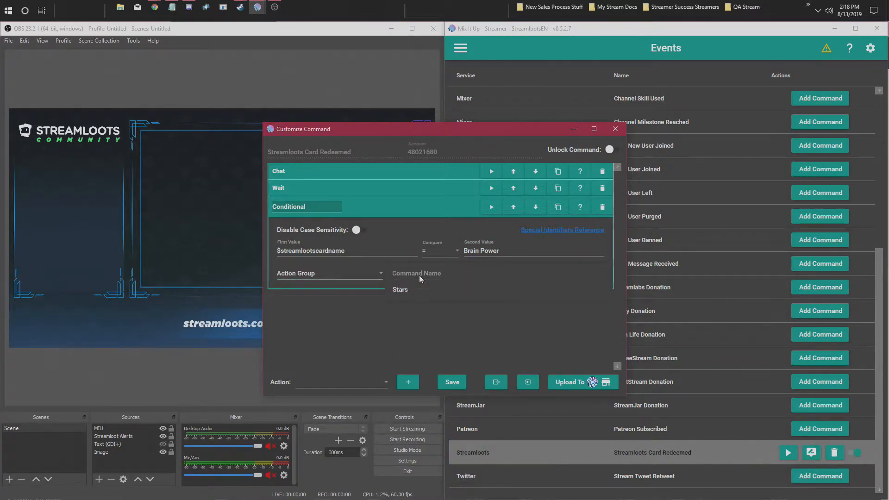
{"action": "left_click", "coordinate": [409, 291]}
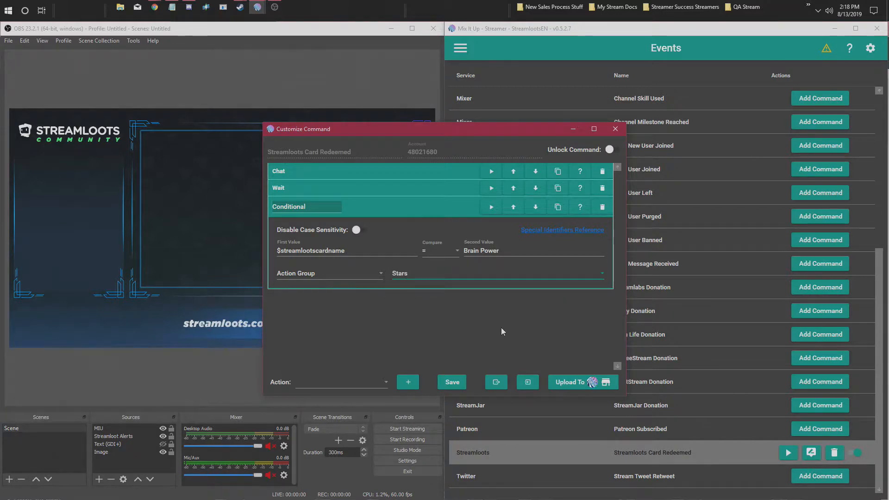
{"action": "left_click", "coordinate": [447, 384]}
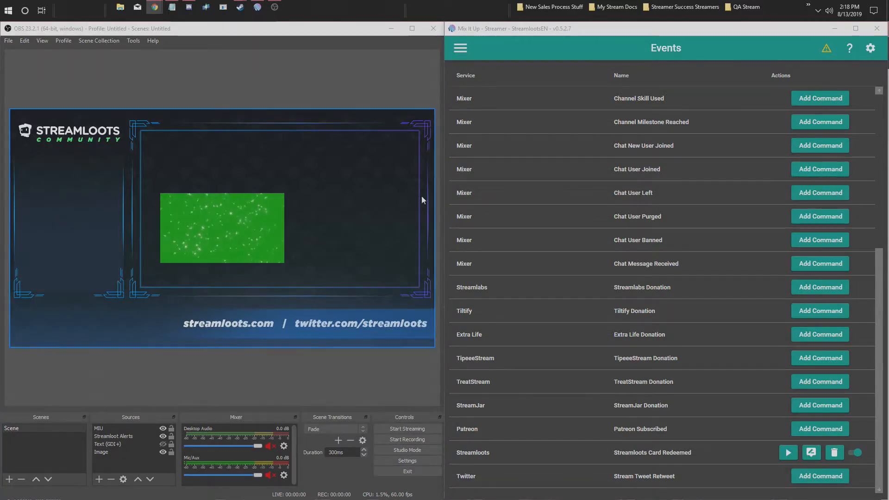
- Set the Stars action group's video overlay to 1920 pixels wide and 1080 pixels high, and save it
{"action": "left_click", "coordinate": [461, 46]}
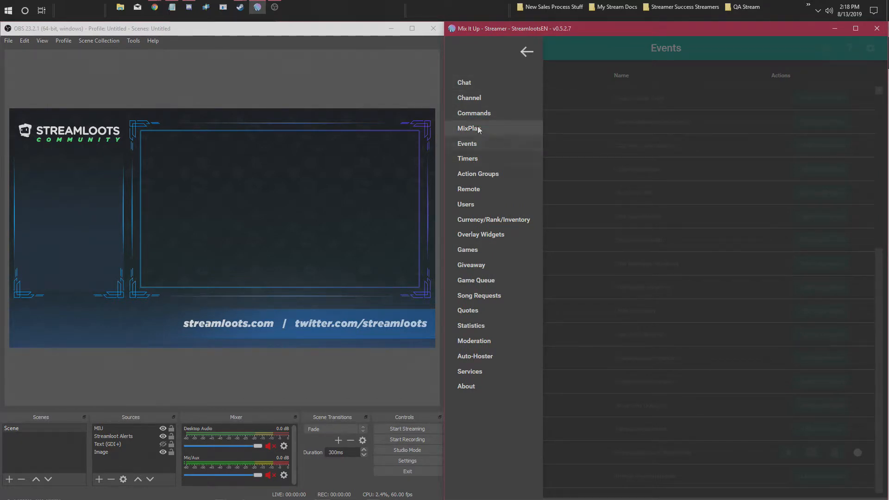
{"action": "left_click", "coordinate": [470, 174]}
{"action": "left_click", "coordinate": [810, 142]}
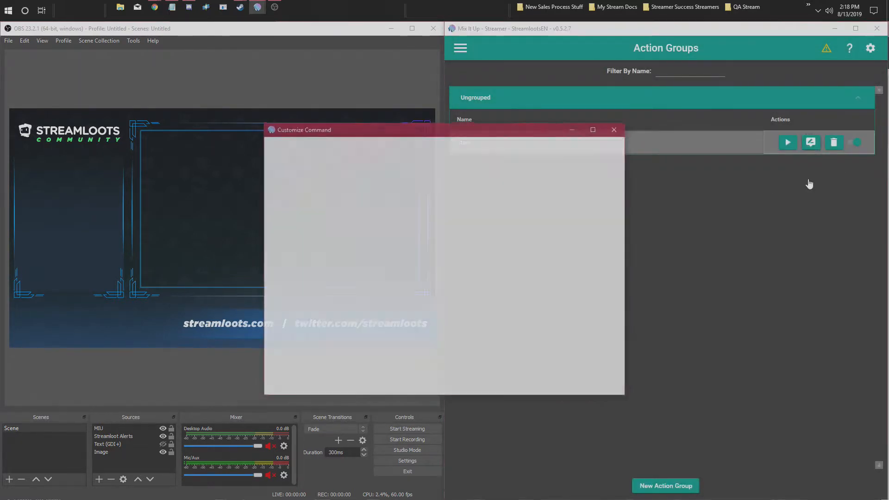
{"action": "left_click_drag", "start_coordinate": [458, 234], "coordinate": [422, 238]}
{"action": "type", "text": "1920"}
{"action": "key", "text": "Tab"}
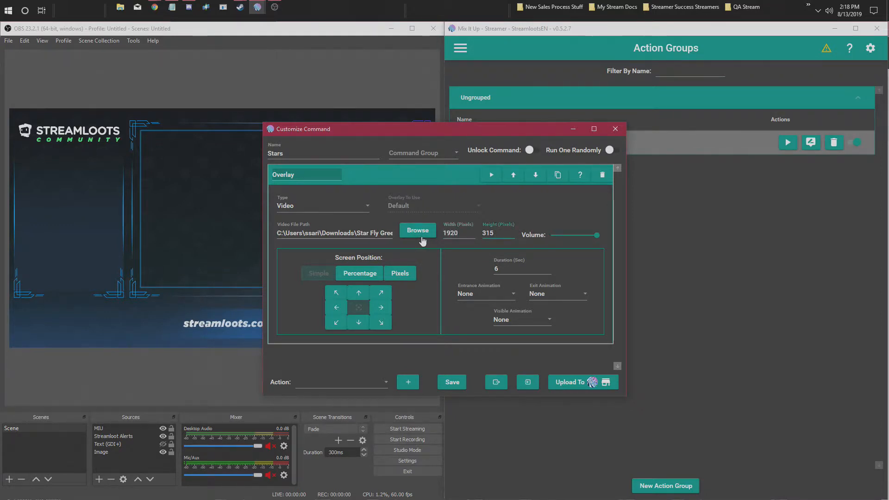
{"action": "type", "text": "1080"}
{"action": "left_click", "coordinate": [452, 381]}
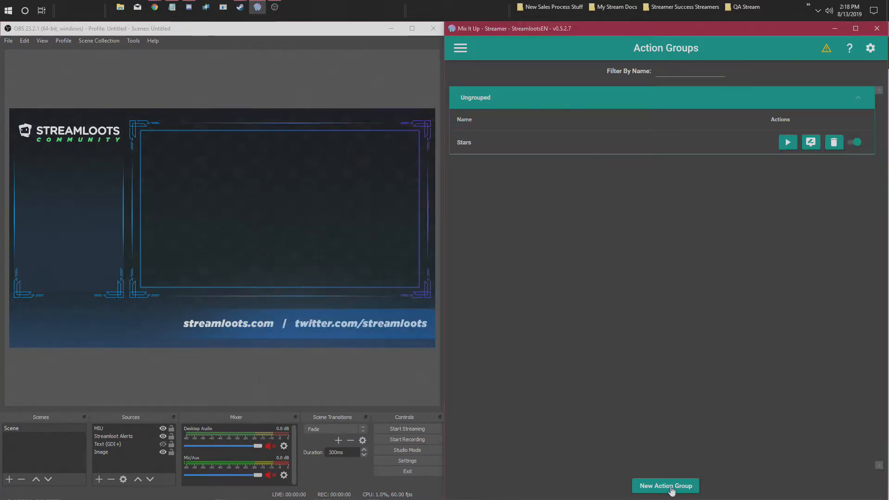
- Switch to OBS and add a Chroma Key filter with its default name to the MIU source
{"action": "left_click", "coordinate": [105, 437]}
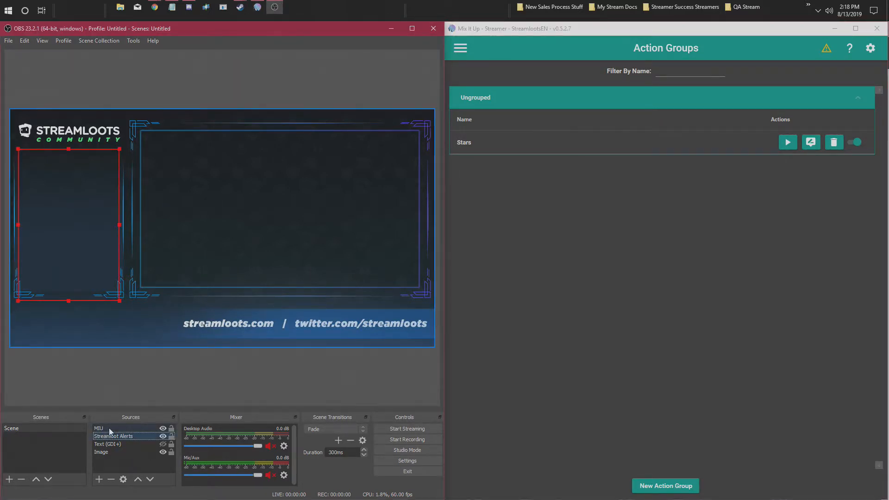
{"action": "left_click", "coordinate": [110, 429]}
{"action": "right_click", "coordinate": [109, 432]}
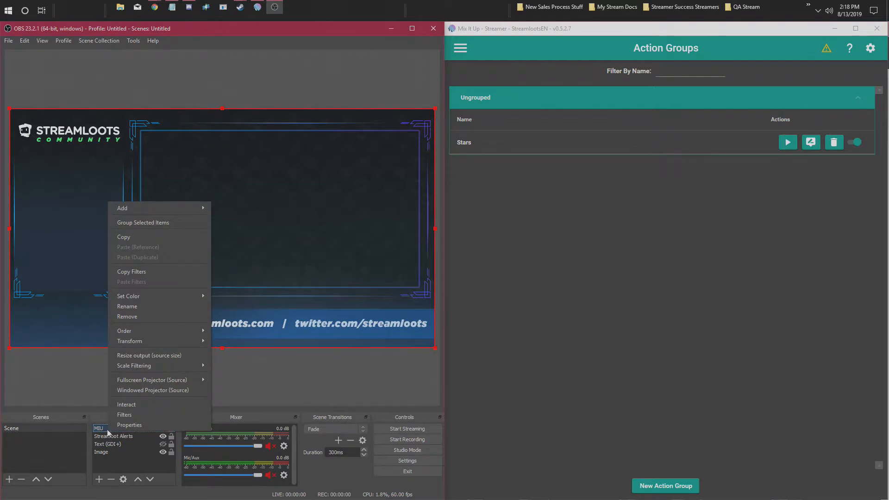
{"action": "left_click", "coordinate": [135, 416]}
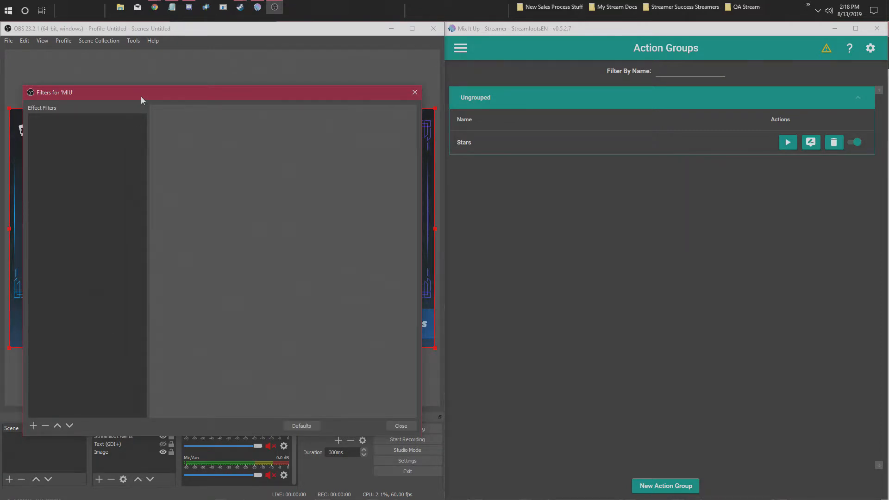
{"action": "left_click_drag", "start_coordinate": [141, 96], "coordinate": [217, 73]}
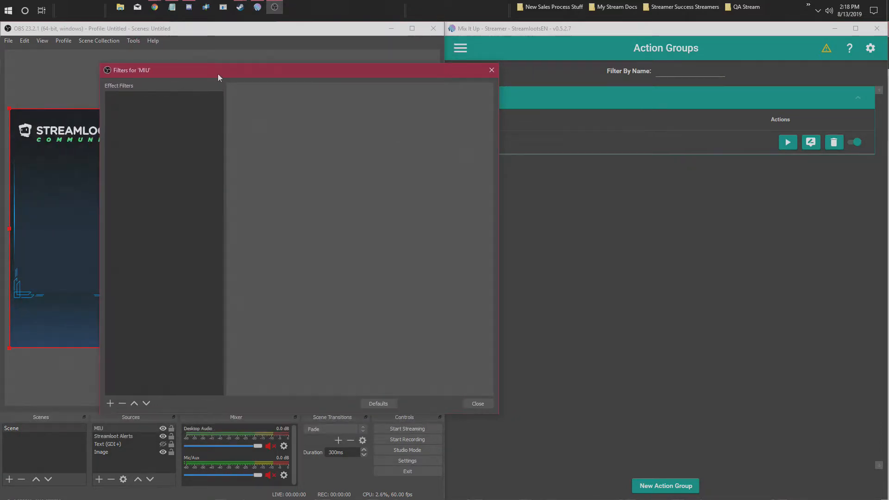
{"action": "left_click", "coordinate": [106, 402]}
{"action": "left_click", "coordinate": [146, 303]}
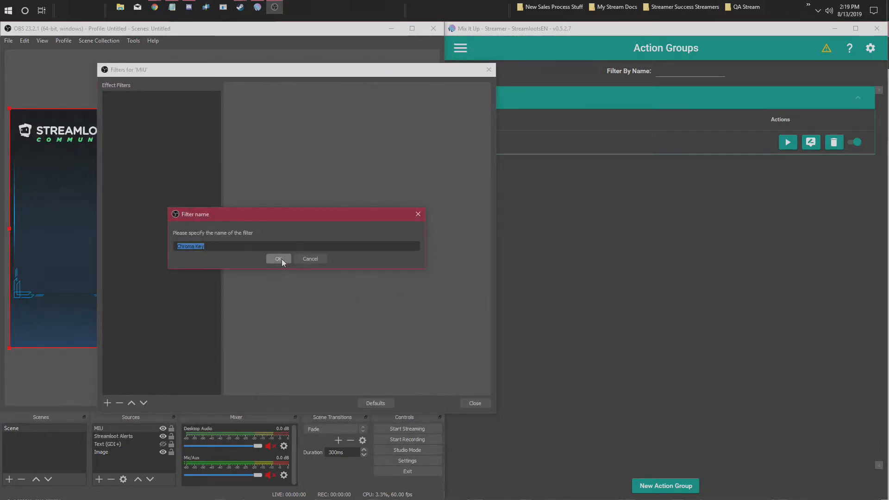
{"action": "left_click", "coordinate": [278, 258]}
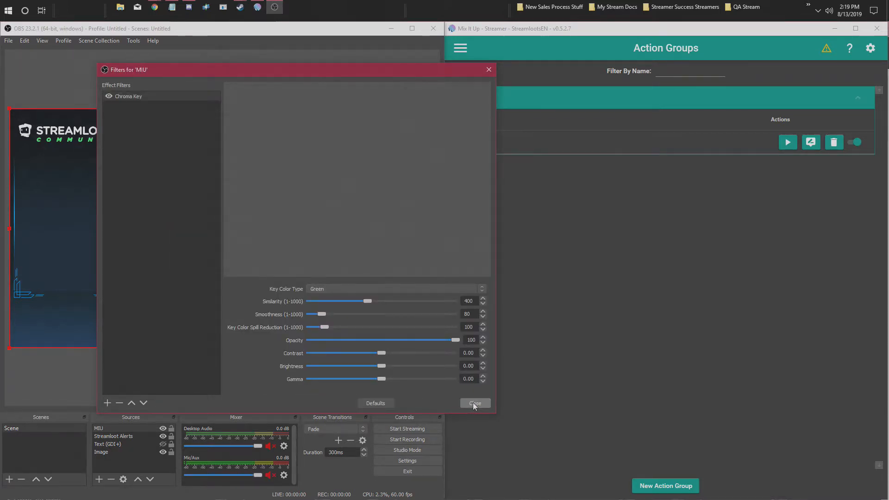
{"action": "left_click", "coordinate": [475, 403]}
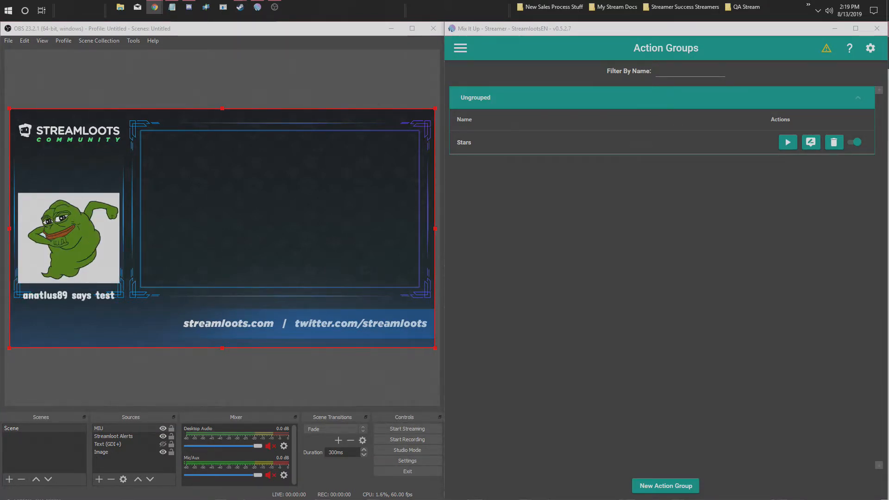
{"action": "left_click", "coordinate": [397, 398]}
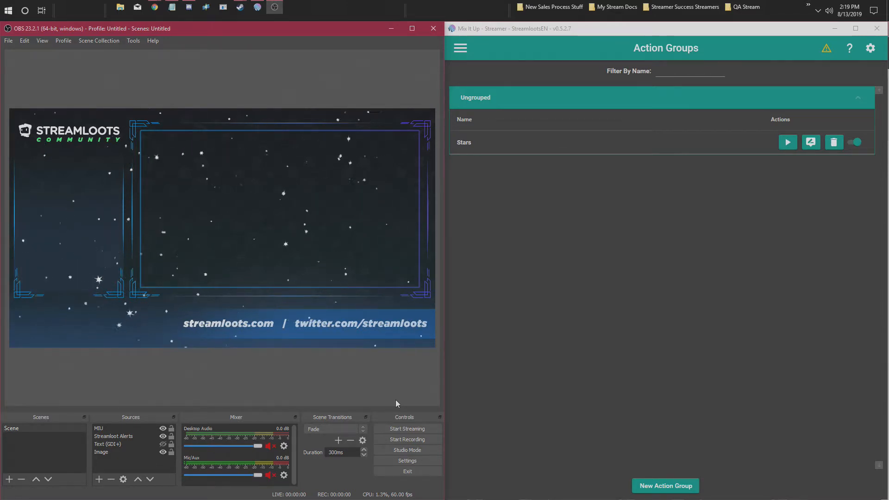
- Switch back to Mix It Up and review the overlay settings of the Stars action group
{"action": "left_click", "coordinate": [519, 150]}
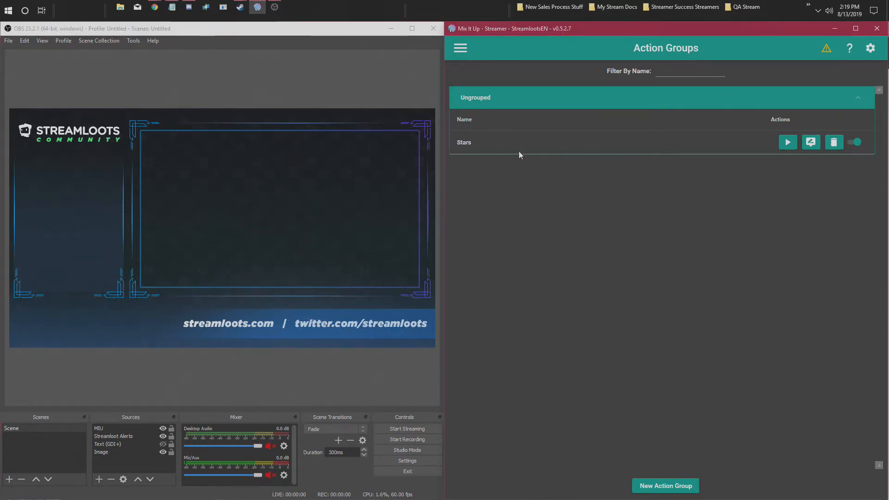
{"action": "left_click", "coordinate": [810, 142]}
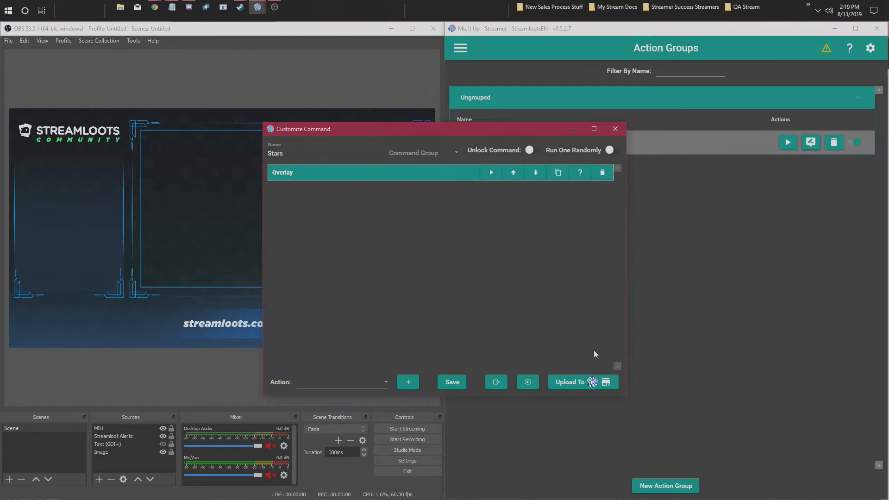
{"action": "left_click", "coordinate": [372, 180]}
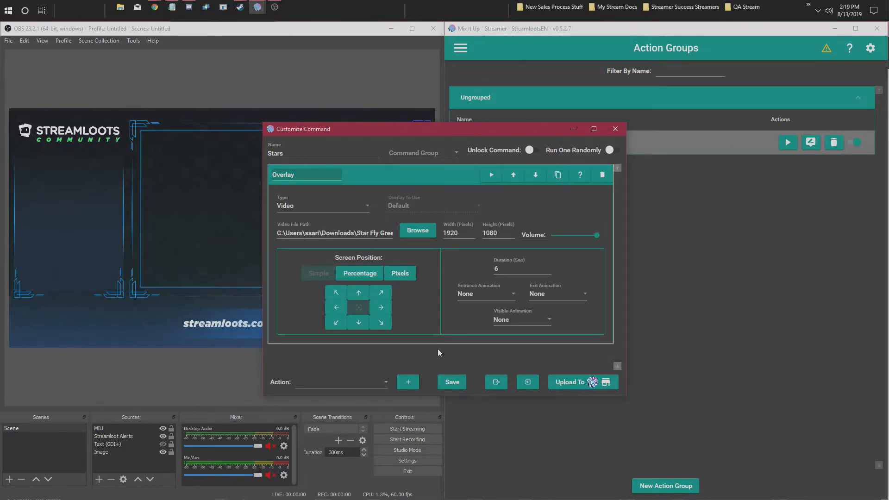
{"action": "left_click_drag", "start_coordinate": [438, 132], "coordinate": [621, 173]}
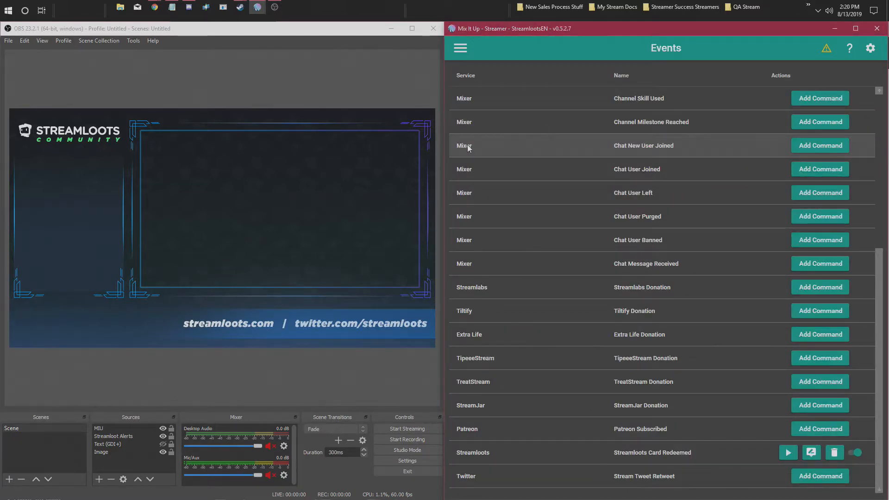
- Set the Wait action's duration to 1 second in the Streamloots Card Redeemed command and save it
{"action": "left_click", "coordinate": [811, 452]}
{"action": "left_click", "coordinate": [377, 189]}
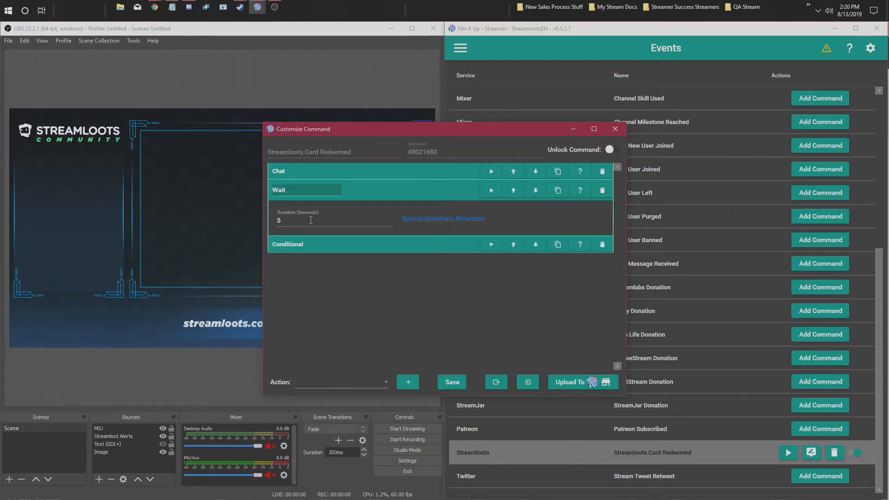
{"action": "left_click_drag", "start_coordinate": [309, 219], "coordinate": [240, 234]}
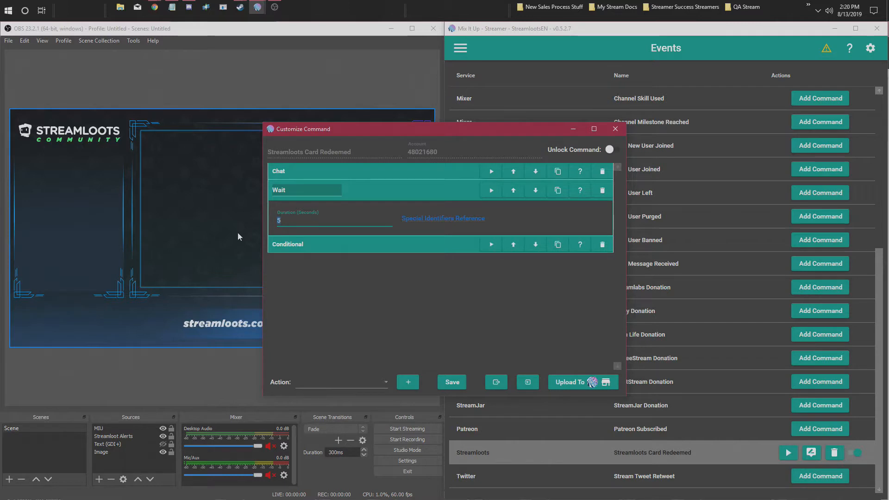
{"action": "type", "text": "1"}
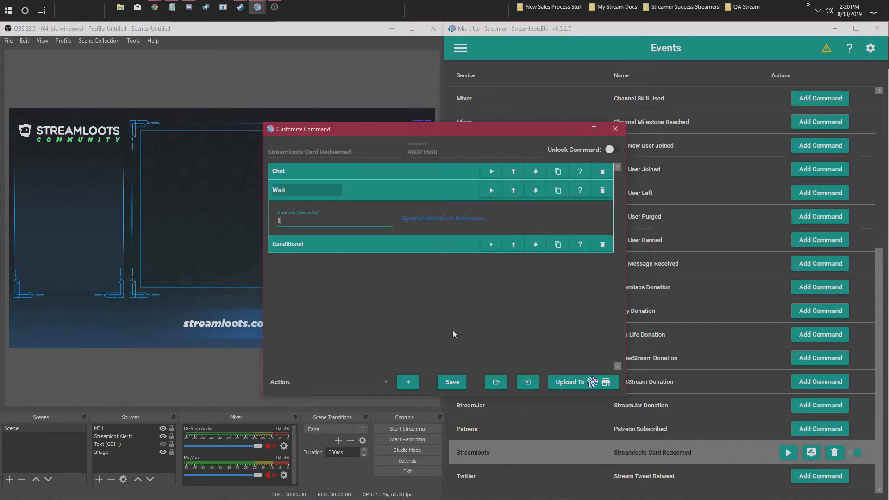
{"action": "left_click", "coordinate": [453, 382]}
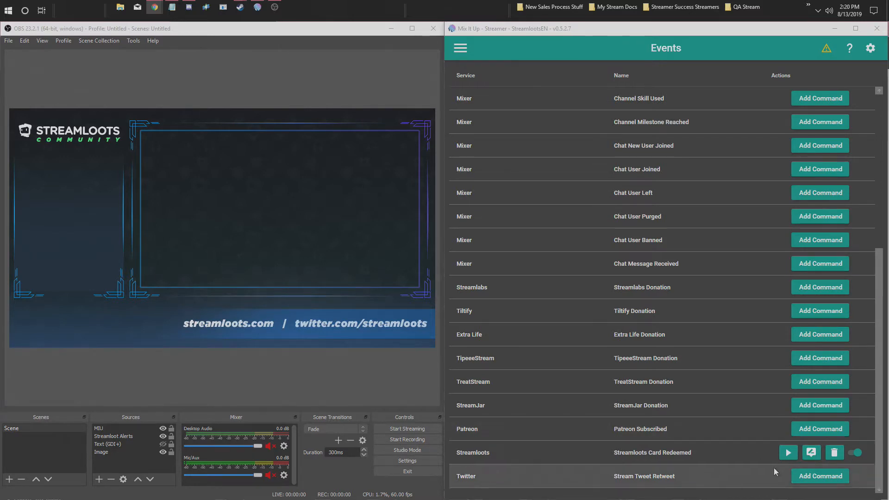
- Delete the Wait action from the Streamloots Card Redeemed command and save it
{"action": "left_click", "coordinate": [811, 452]}
{"action": "left_click", "coordinate": [398, 185]}
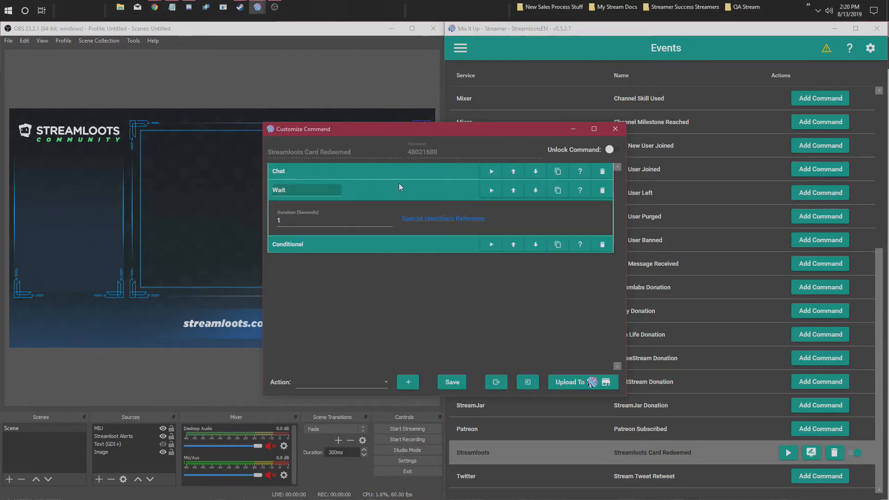
{"action": "left_click", "coordinate": [603, 188]}
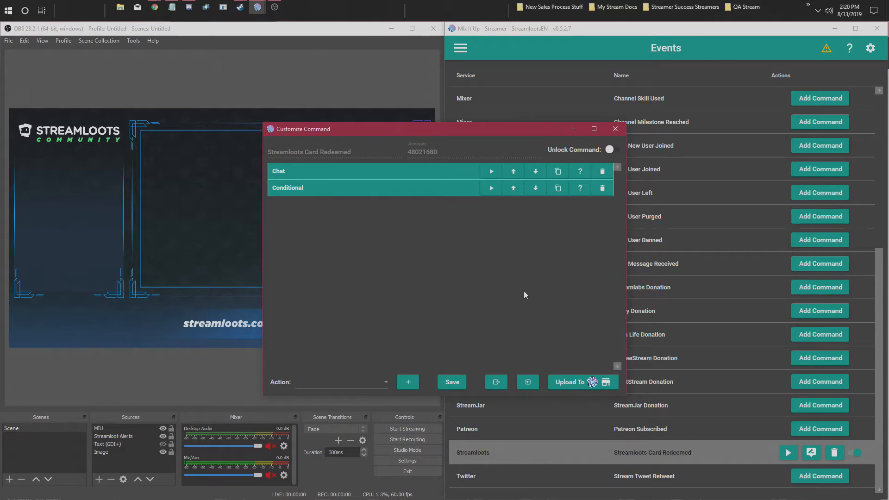
{"action": "left_click", "coordinate": [448, 390]}
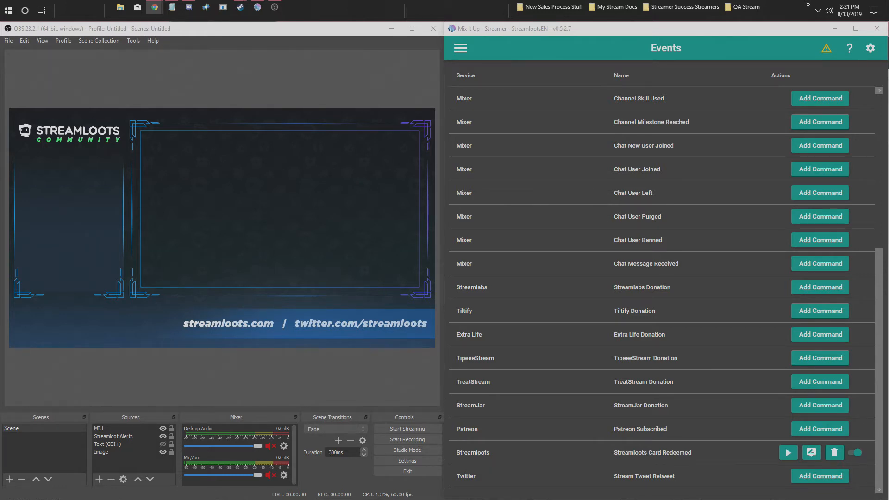
- Add an Overlay (Images & Videos) action to the Streamloots Card Redeemed command and set its type to Video
{"action": "left_click", "coordinate": [811, 452]}
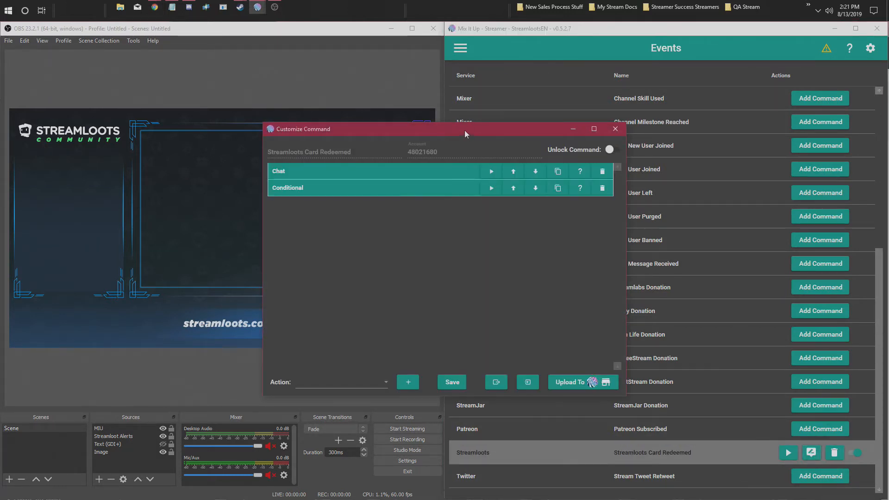
{"action": "left_click_drag", "start_coordinate": [465, 129], "coordinate": [646, 107]}
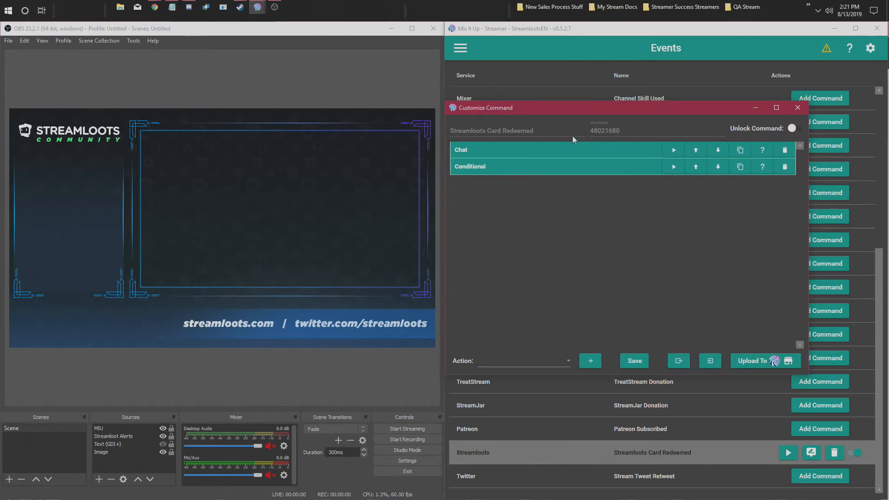
{"action": "left_click", "coordinate": [523, 362]}
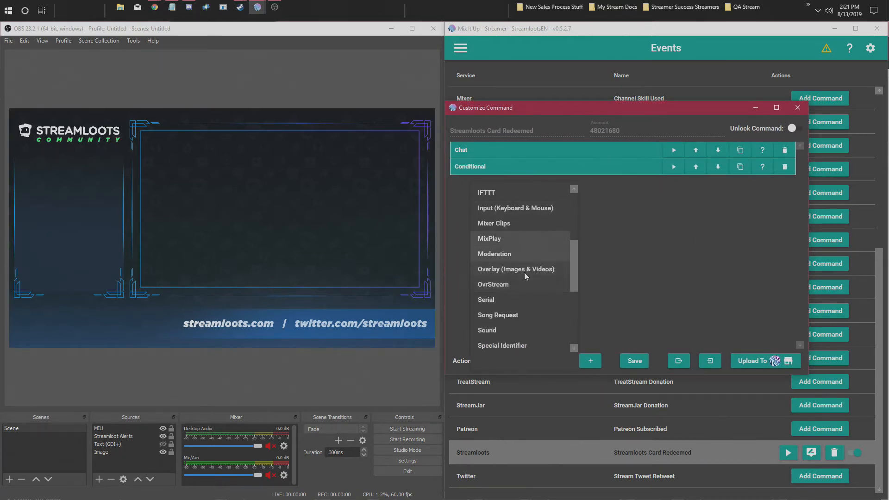
{"action": "left_click", "coordinate": [512, 269]}
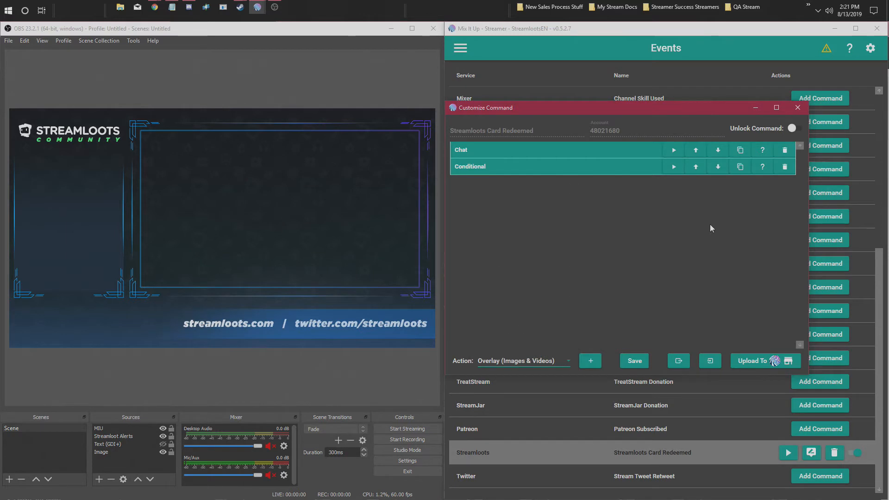
{"action": "left_click", "coordinate": [590, 362]}
{"action": "left_click", "coordinate": [525, 216]}
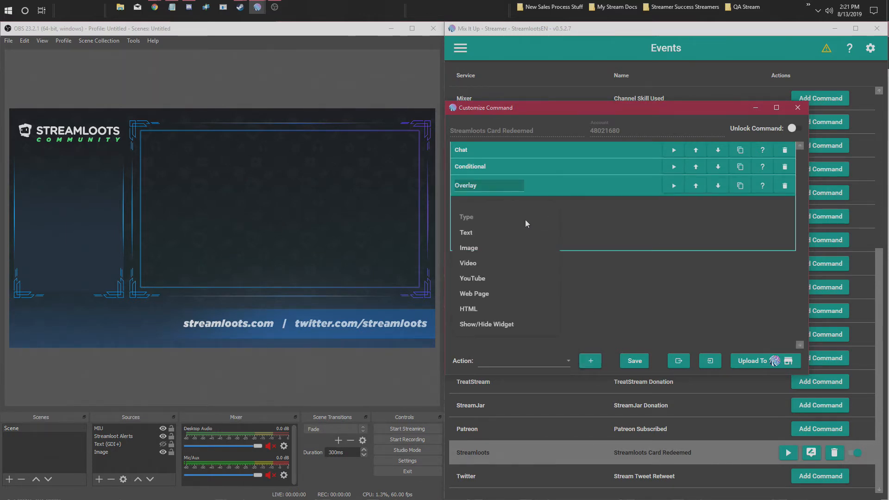
{"action": "left_click", "coordinate": [504, 263]}
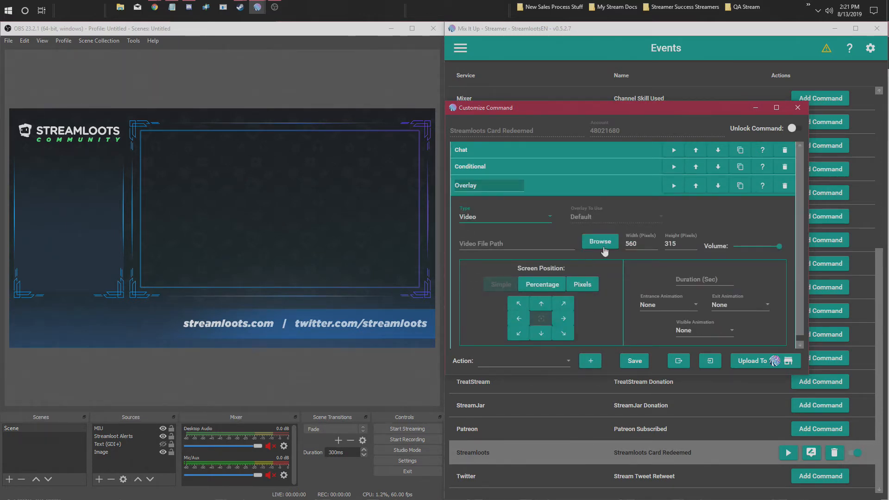
- Choose the green-screen confetti MP4 from the Downloads folder as the Overlay action's video file
{"action": "left_click", "coordinate": [601, 242]}
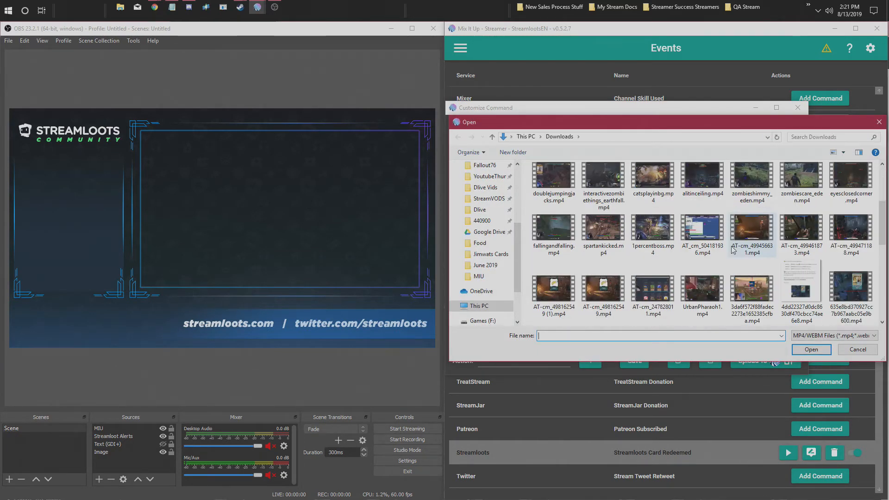
{"action": "scroll", "coordinate": [733, 250], "scroll_direction": "down", "scroll_amount": 2}
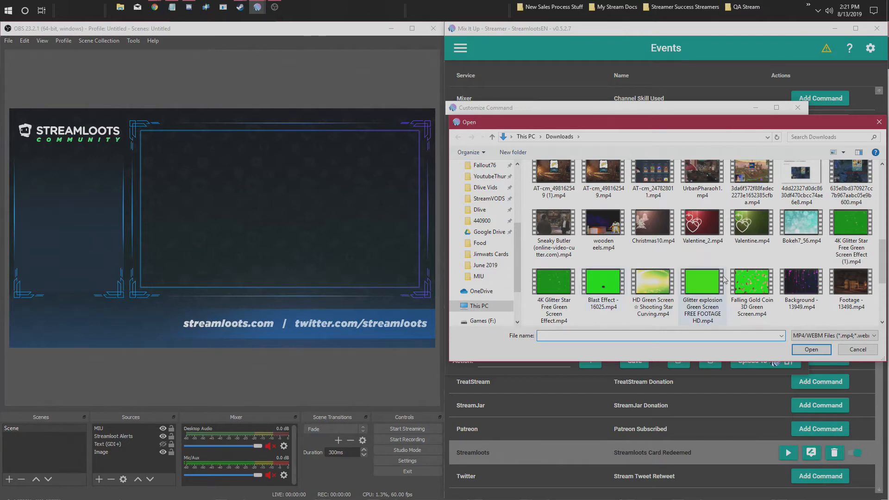
{"action": "scroll", "coordinate": [724, 279], "scroll_direction": "down", "scroll_amount": 1}
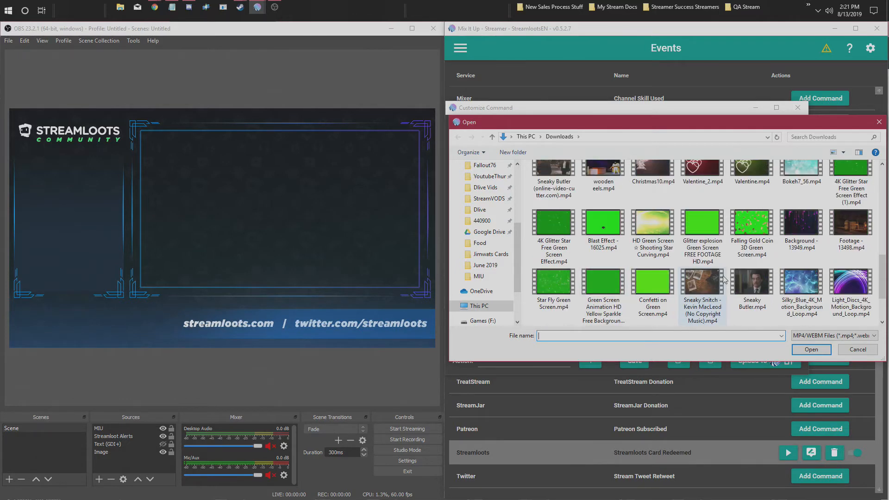
{"action": "double_click", "coordinate": [659, 293]}
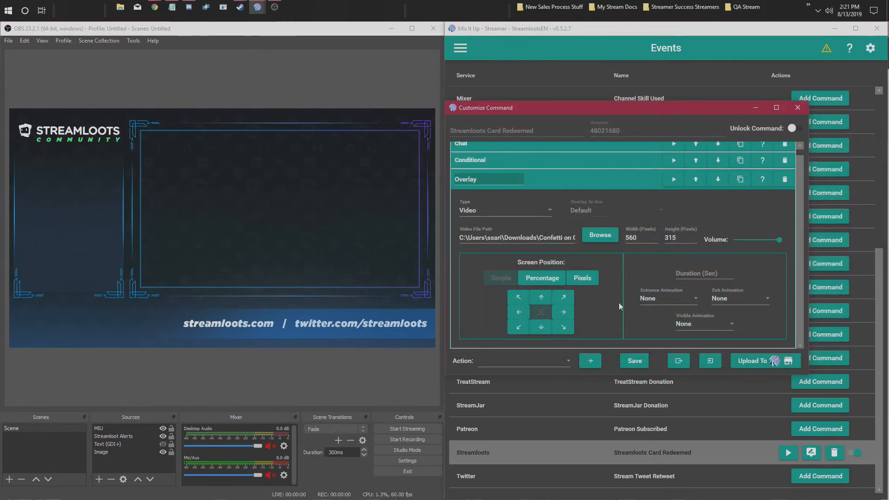
- Size the video overlay to full screen with a width of 1920 pixels, set its duration to 6 seconds, and save the command
{"action": "double_click", "coordinate": [622, 239]}
{"action": "type", "text": "1920"}
{"action": "key", "text": "Tab"}
{"action": "type", "text": "10"}
{"action": "left_click", "coordinate": [700, 273]}
{"action": "type", "text": "6"}
{"action": "left_click", "coordinate": [635, 361]}
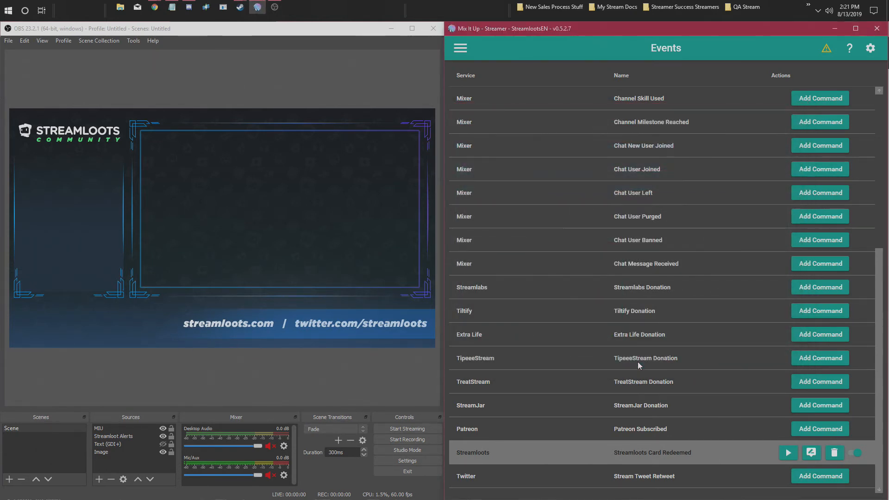
- Test-run the Streamloots Card Redeemed command to check the confetti overlay in the OBS preview, and switch to Chrome
{"action": "left_click", "coordinate": [788, 454]}
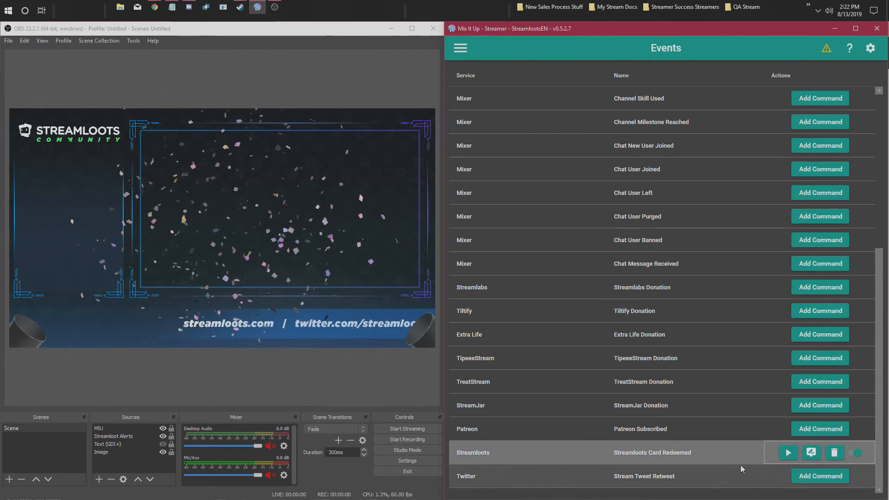
{"action": "key", "text": "alt+Tab"}
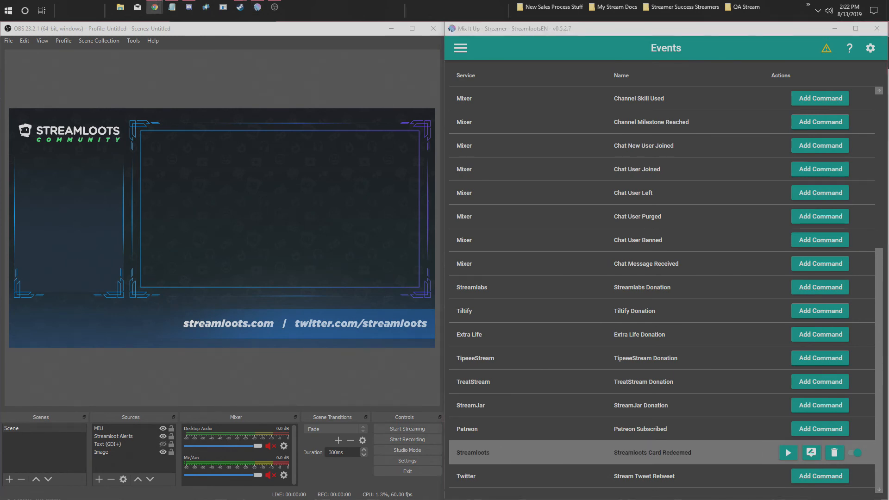